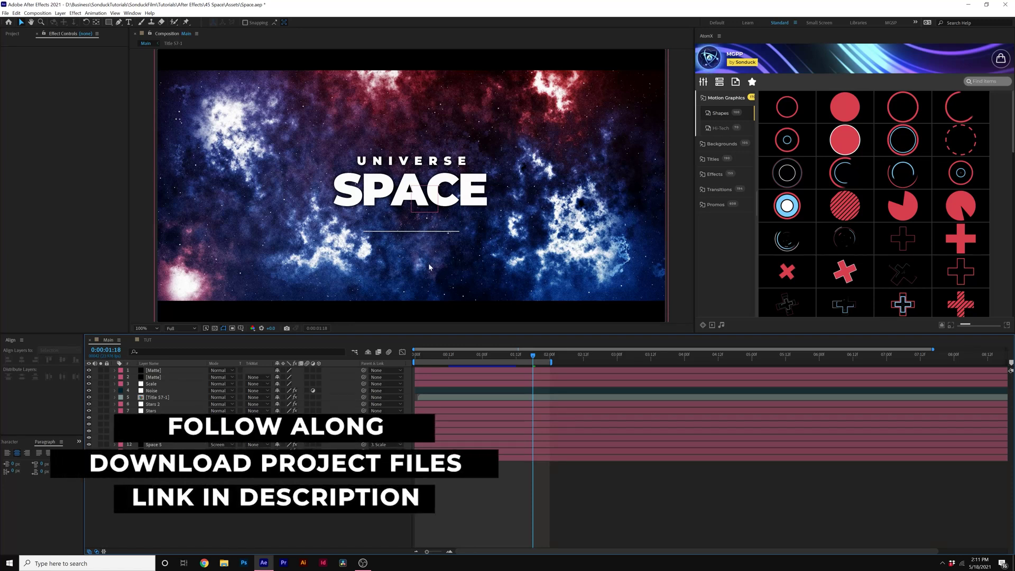
# - Open the TUT composition and check the BG layer's gradient settings
pyautogui.click(148, 340)
pyautogui.click(147, 378)
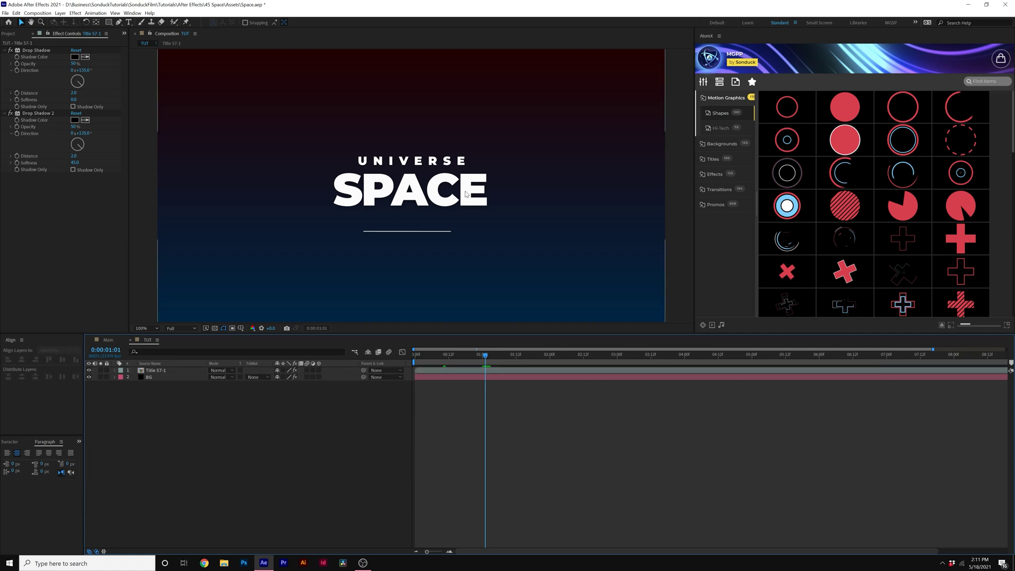
pyautogui.click(148, 378)
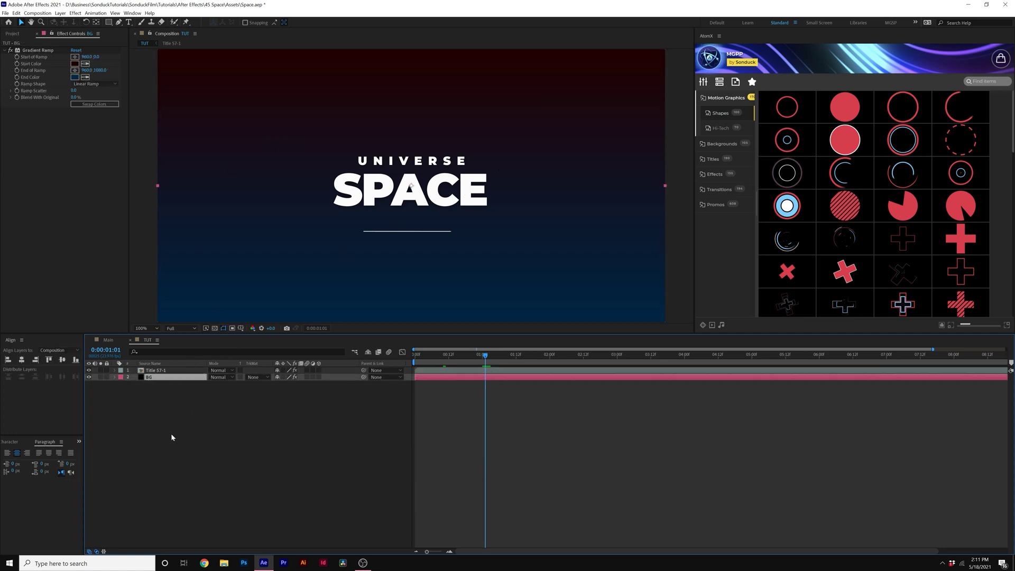
pyautogui.click(217, 392)
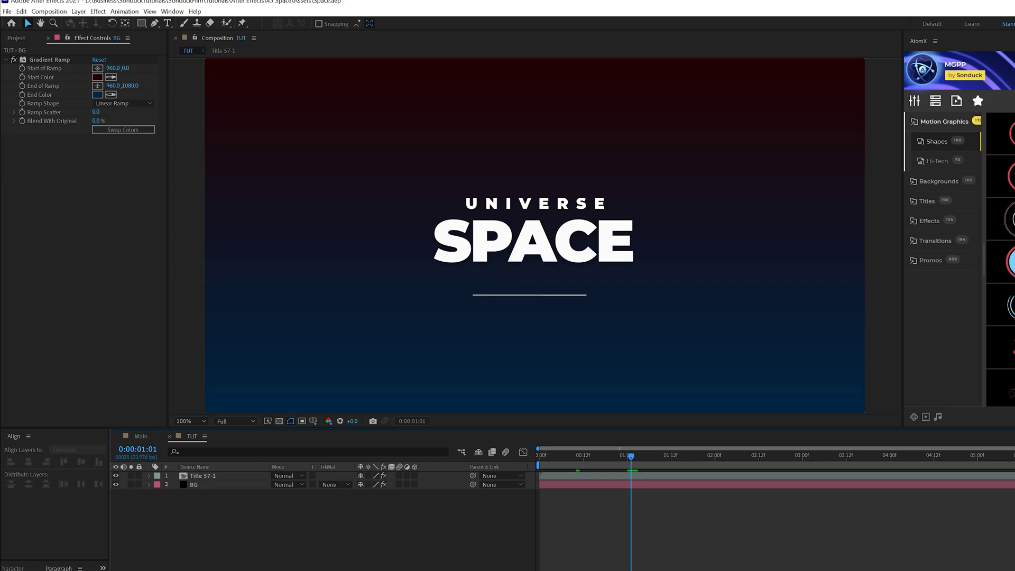
# - Create a comp-sized pure white (FFFFFF) solid named Stars
pyautogui.click(78, 11)
pyautogui.moveTo(201, 22)
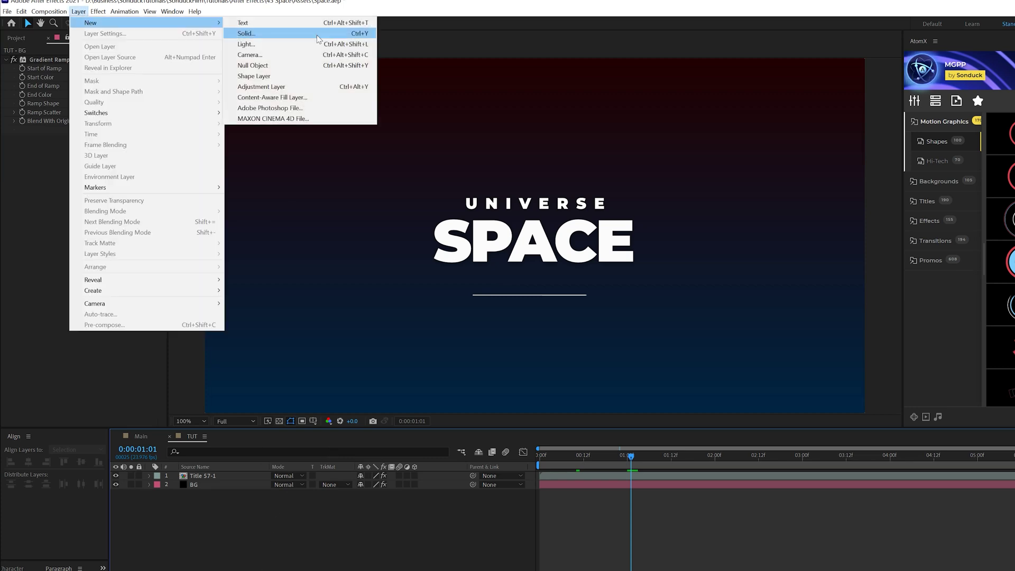
pyautogui.click(318, 34)
pyautogui.click(250, 341)
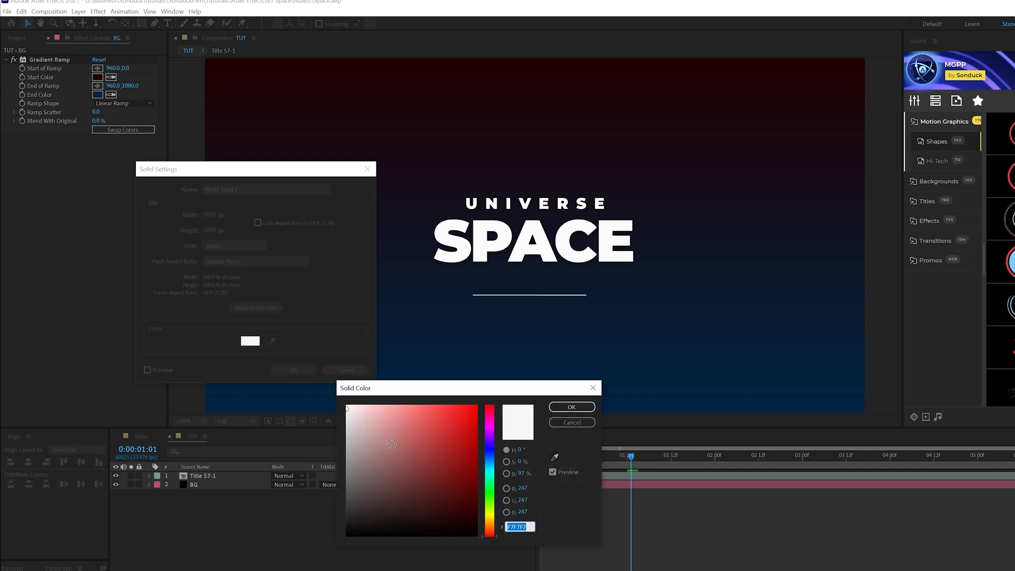
pyautogui.moveTo(391, 443); pyautogui.dragTo(312, 380)
pyautogui.click(563, 412)
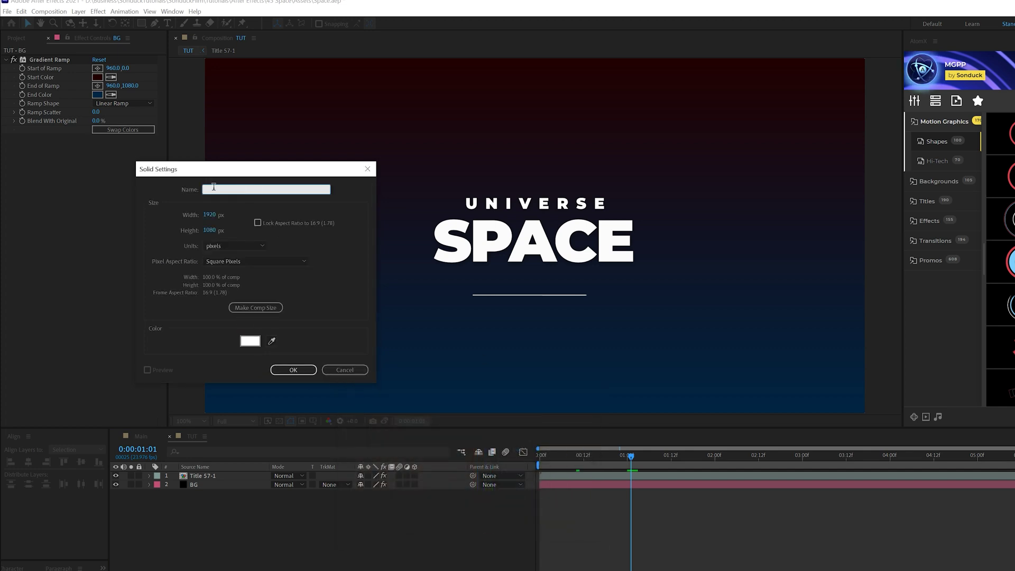
pyautogui.write('Stars')
pyautogui.press('Return')
# - Apply CC Star Burst to the Stars layer with Scatter 75
pyautogui.click(98, 11)
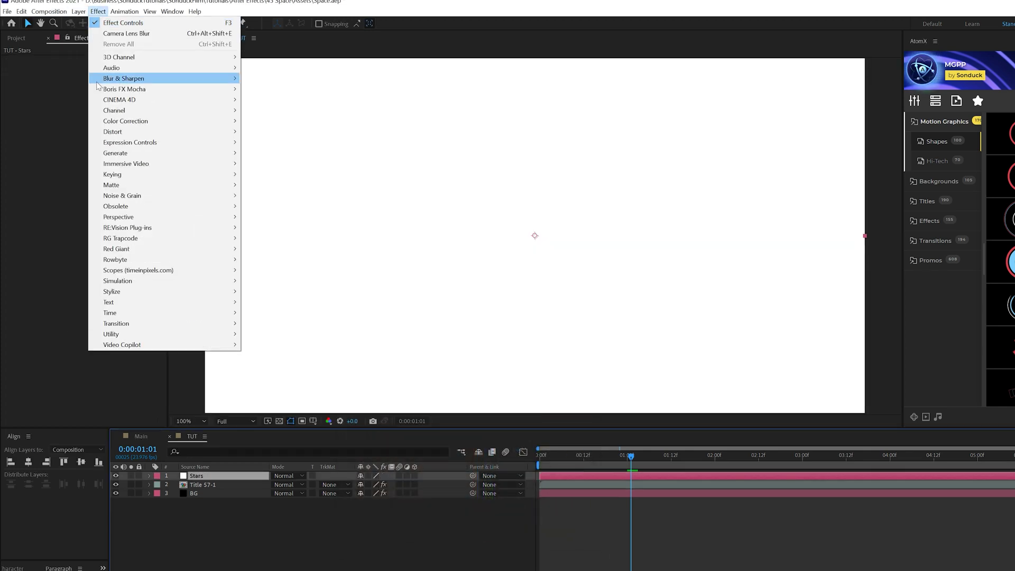
pyautogui.moveTo(111, 284)
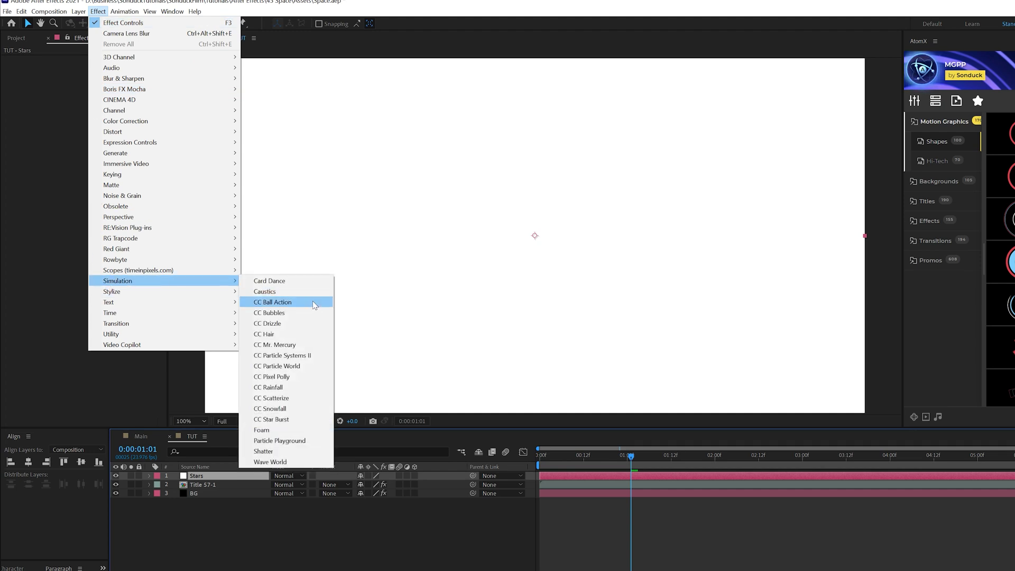
pyautogui.click(269, 418)
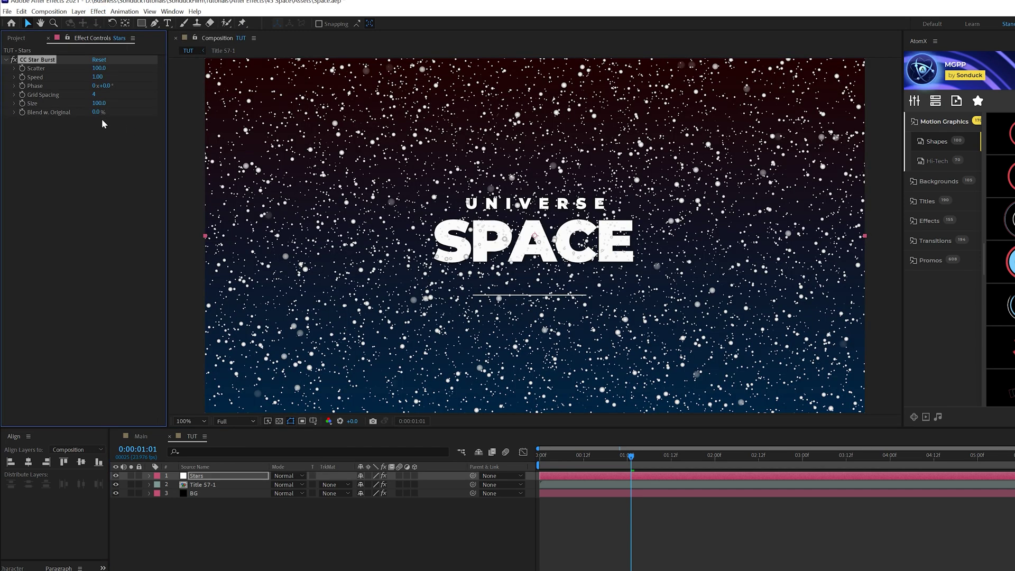
pyautogui.click(98, 68)
pyautogui.press('Return')
# - Set star Speed 0.05, Grid Spacing 7 and Size 20, then preview the starfield
pyautogui.click(98, 77)
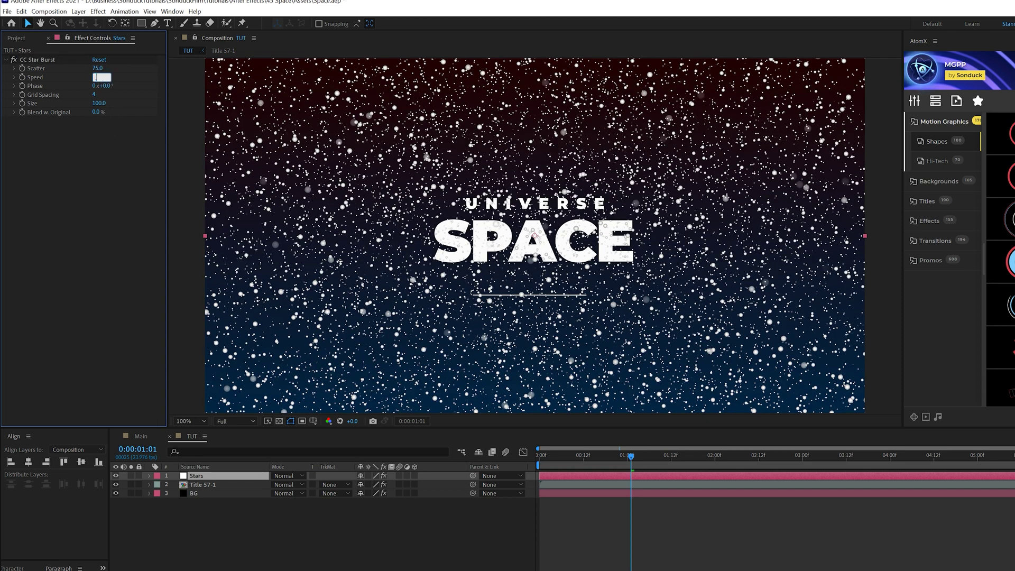
pyautogui.write('.05')
pyautogui.press('Return')
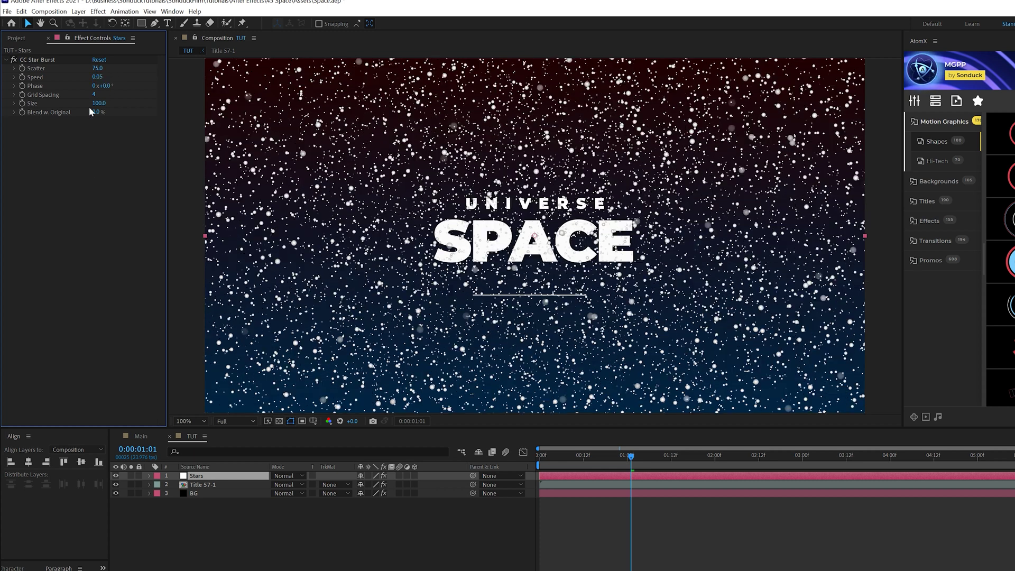
pyautogui.click(95, 94)
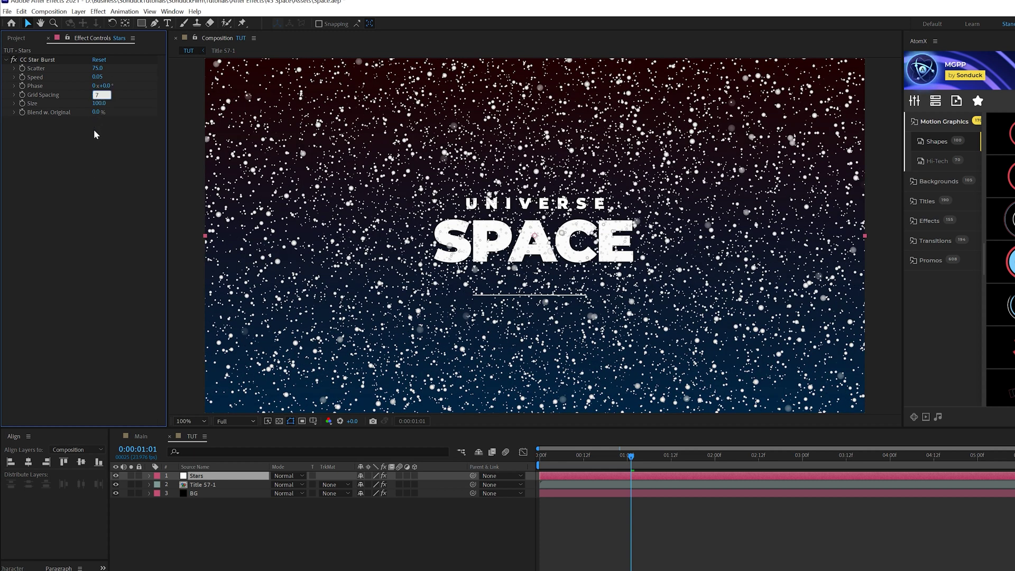
pyautogui.press('Return')
pyautogui.click(99, 103)
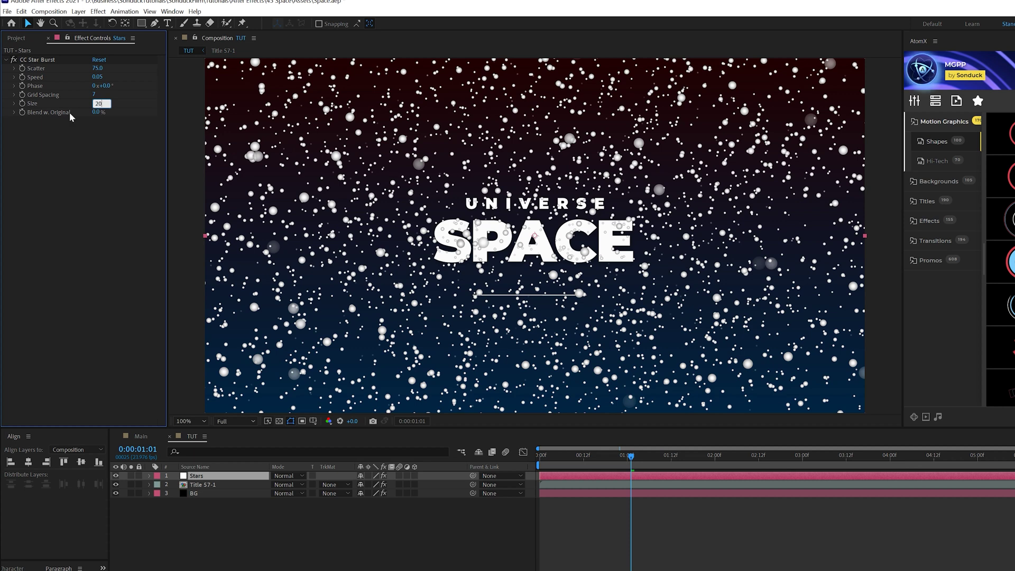
pyautogui.write('20')
pyautogui.press('Return')
pyautogui.press('space')
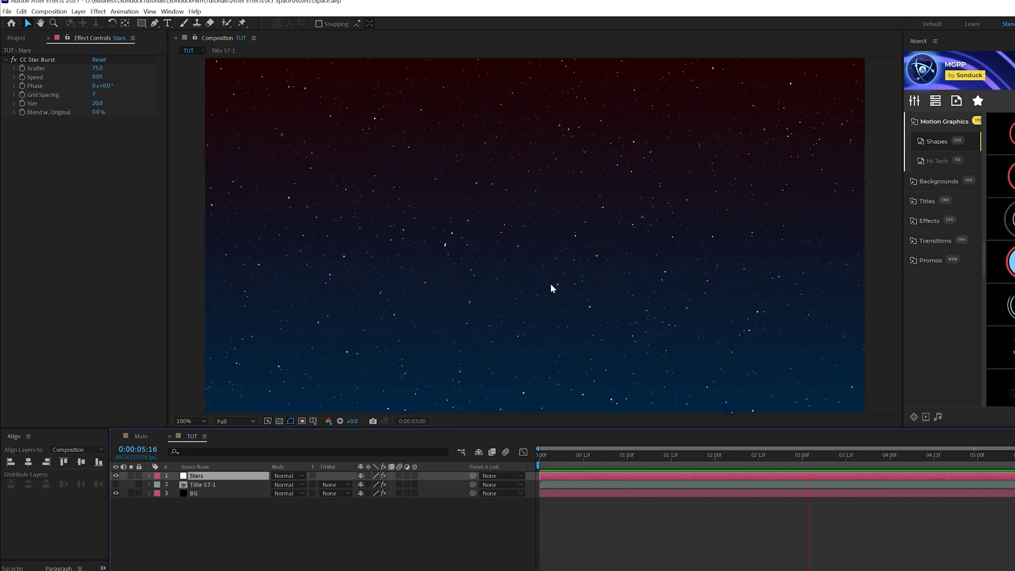
pyautogui.press('space')
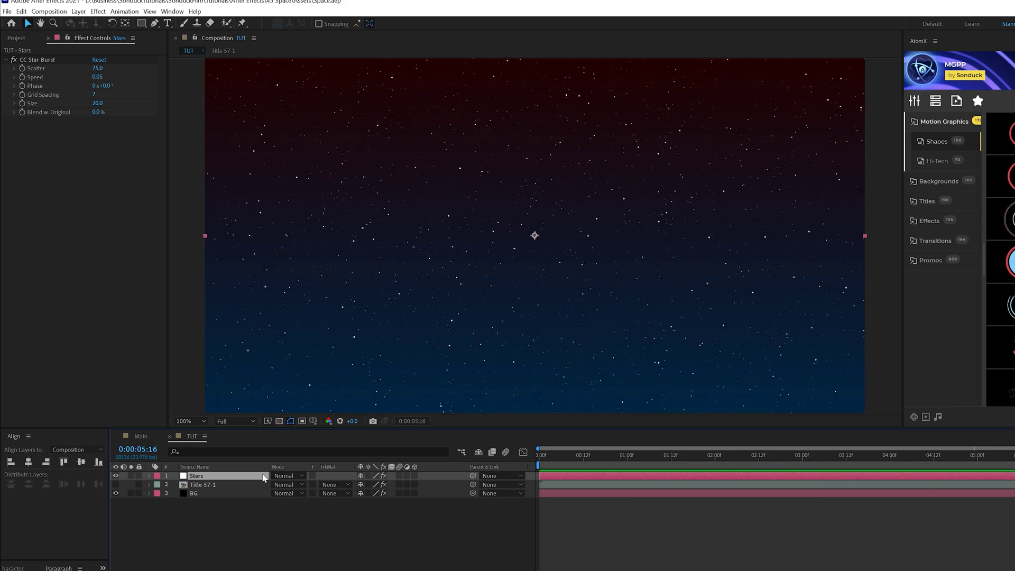
# - Duplicate the Stars layer, raise the copy's Scatter to 85, and preview the result
pyautogui.click(21, 11)
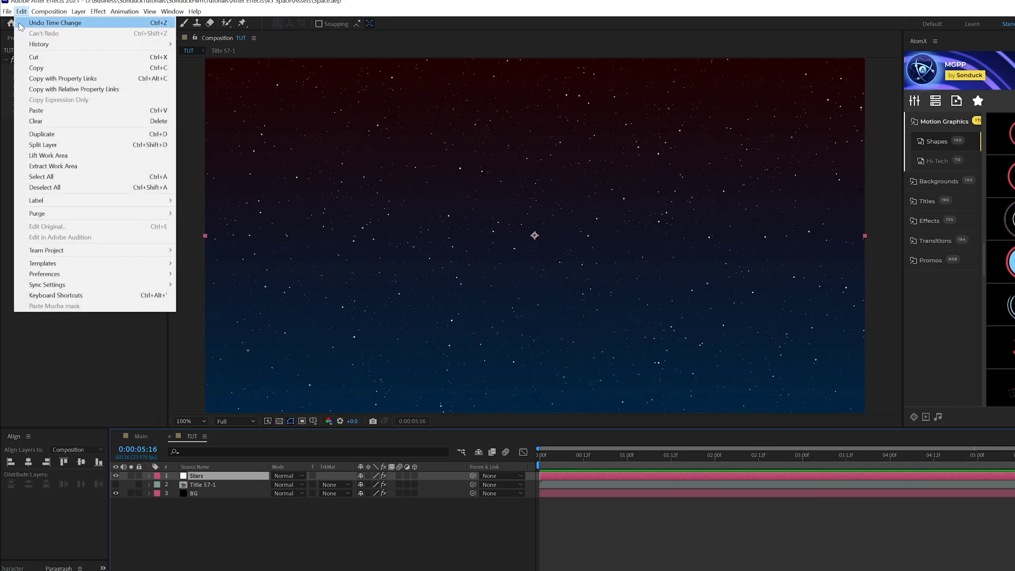
pyautogui.click(50, 135)
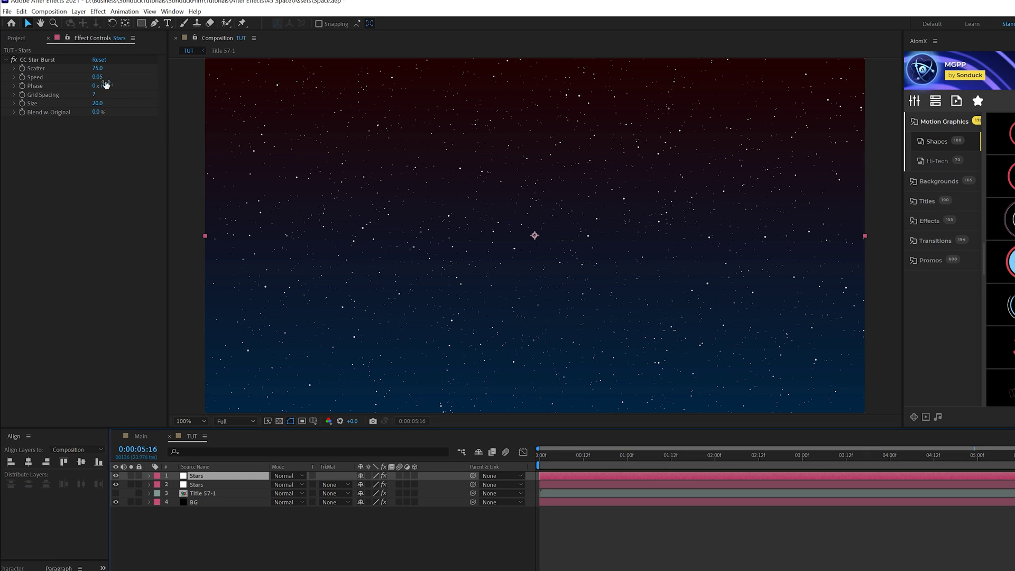
pyautogui.moveTo(98, 68); pyautogui.dragTo(105, 68)
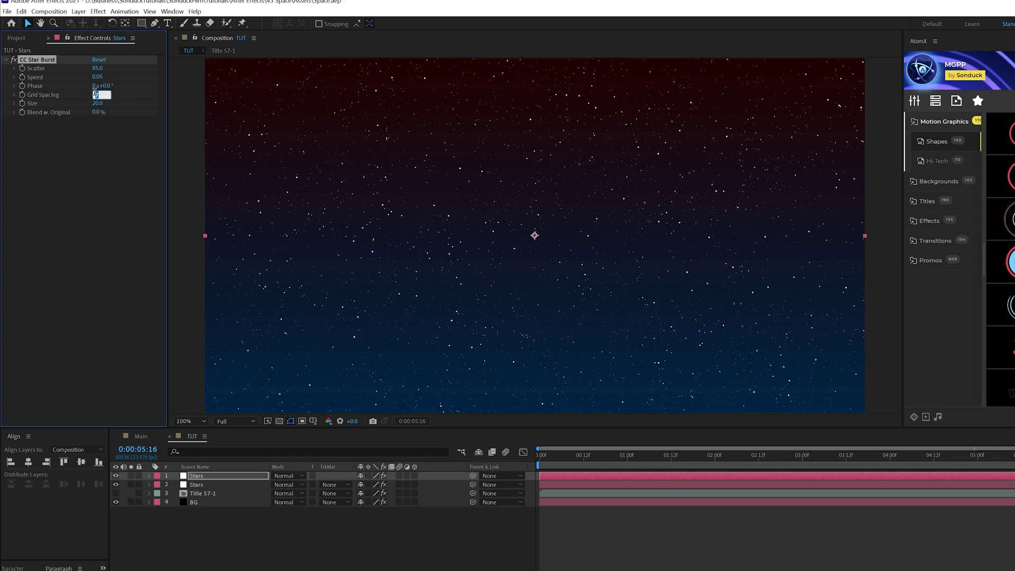
pyautogui.click(531, 453)
pyautogui.press('space')
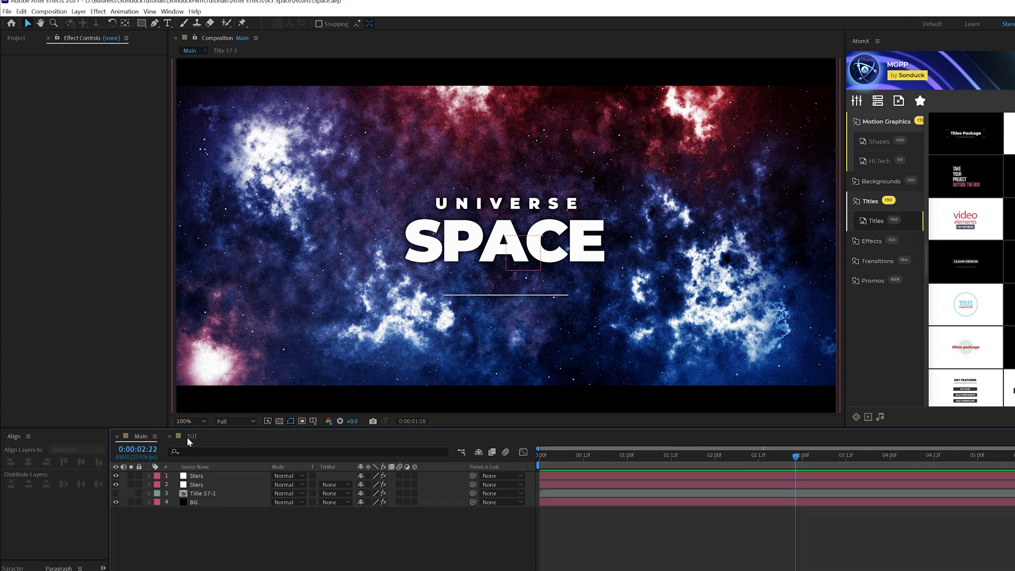
# - Make the BG gradient layer visible again and return to TUT with Stars selected
pyautogui.click(189, 436)
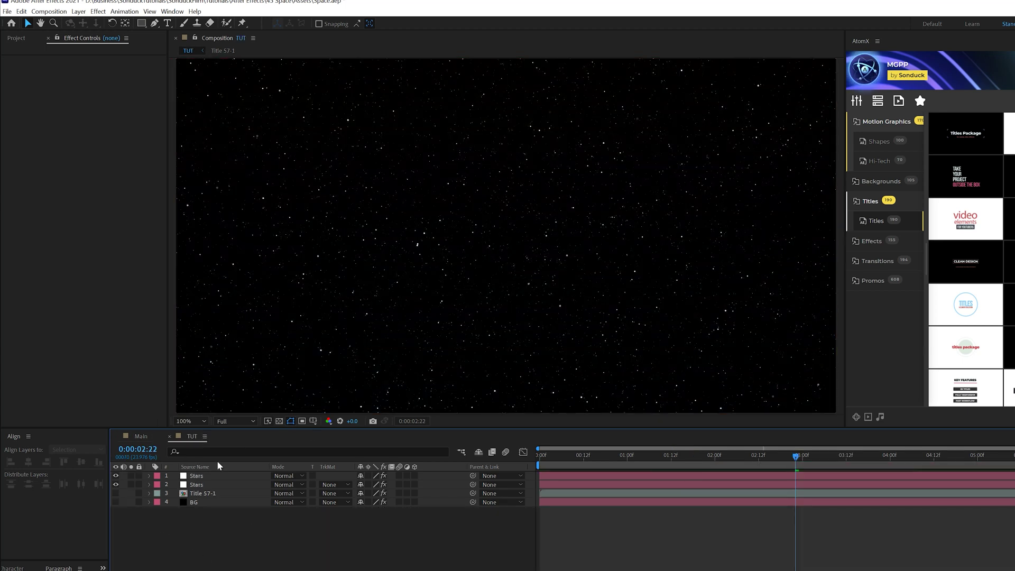
pyautogui.click(116, 502)
pyautogui.click(116, 502)
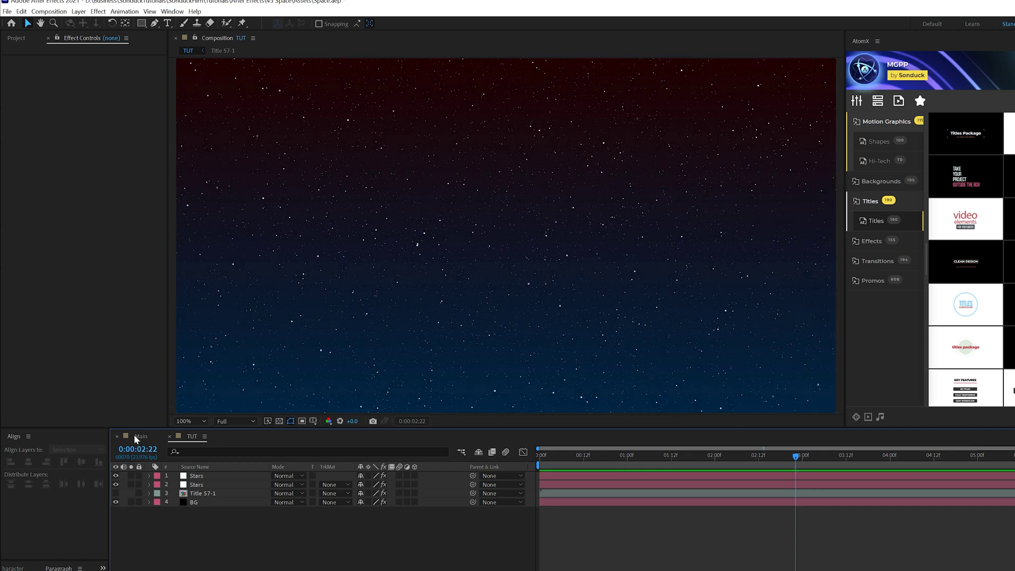
pyautogui.click(138, 436)
pyautogui.click(188, 436)
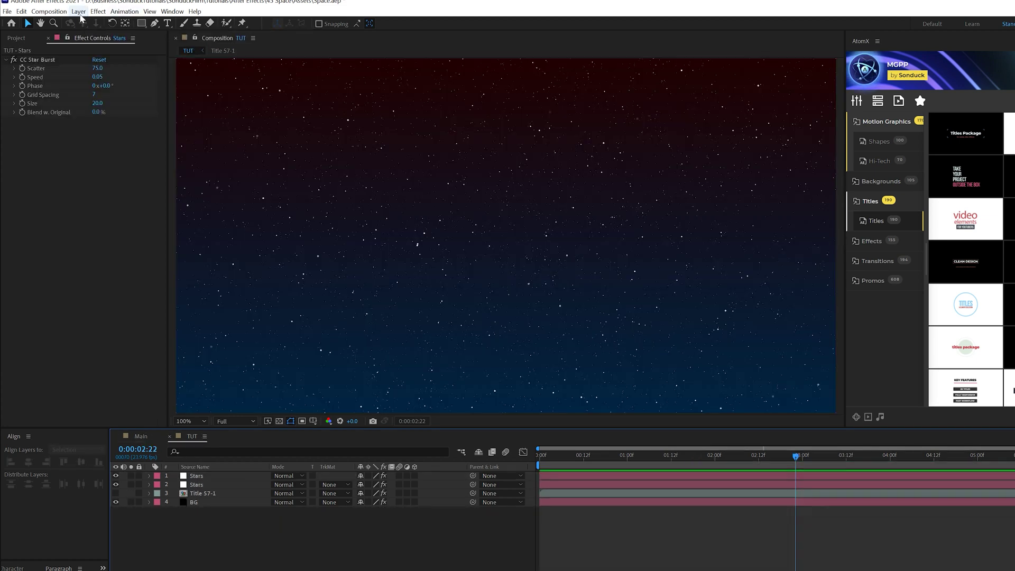
# - Create a black (000000) comp-sized solid named Flare 1
pyautogui.click(79, 11)
pyautogui.moveTo(89, 23)
pyautogui.click(262, 34)
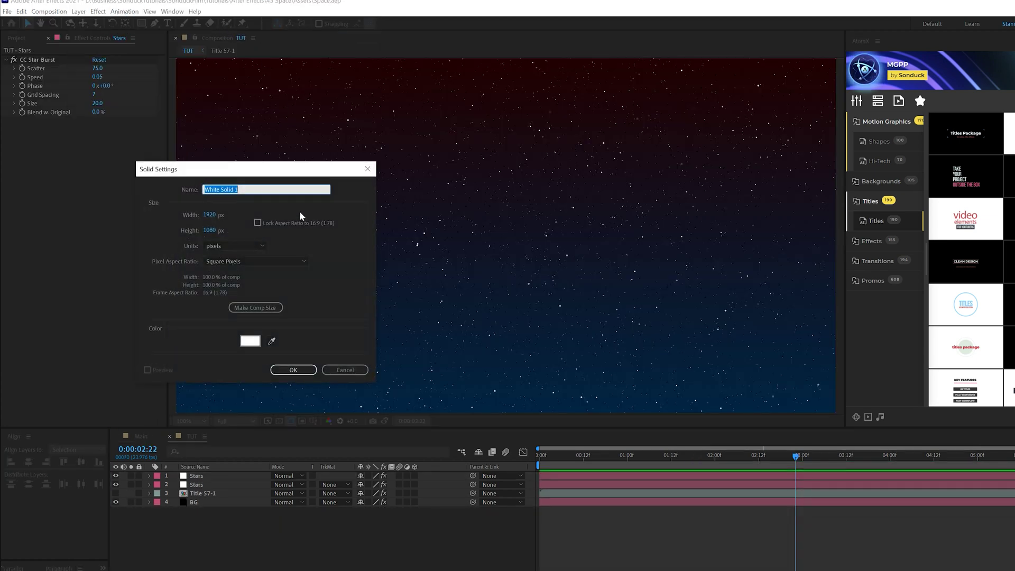
pyautogui.write('Flar')
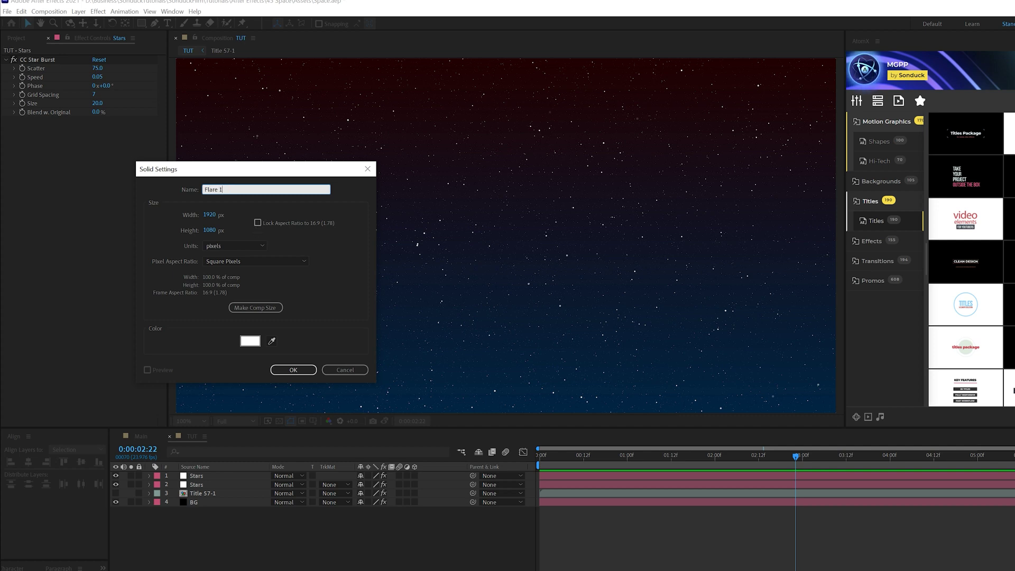
pyautogui.write('e 1')
pyautogui.click(250, 341)
pyautogui.moveTo(426, 475); pyautogui.dragTo(347, 569)
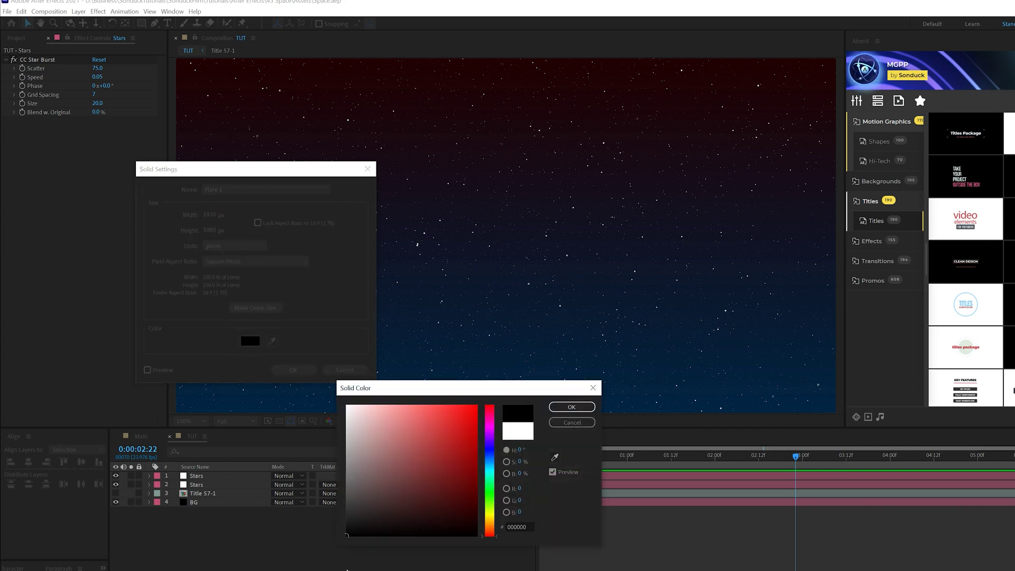
pyautogui.click(572, 407)
pyautogui.click(293, 369)
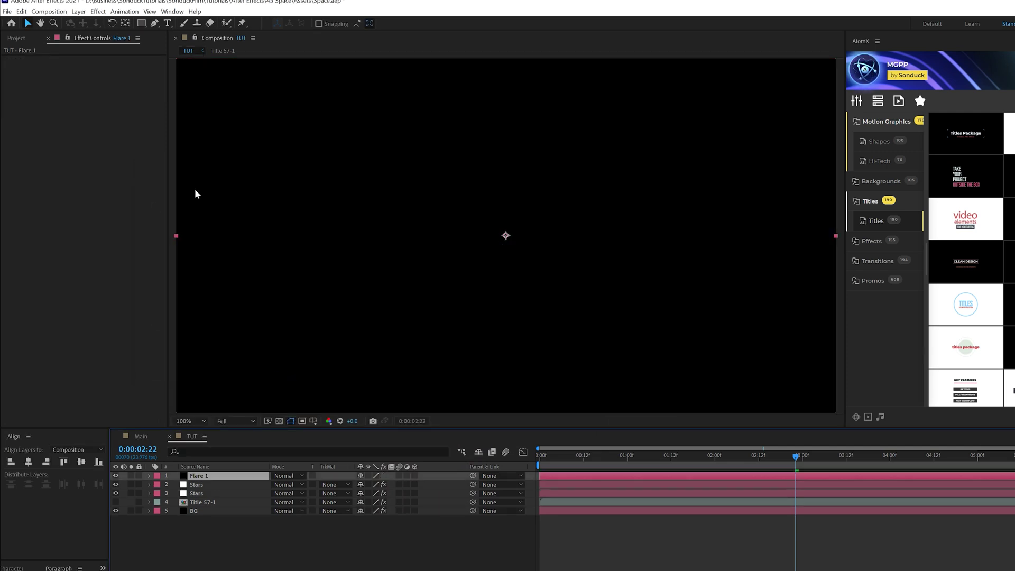
# - Apply a Lens Flare effect to Flare 1
pyautogui.click(99, 13)
pyautogui.moveTo(137, 153)
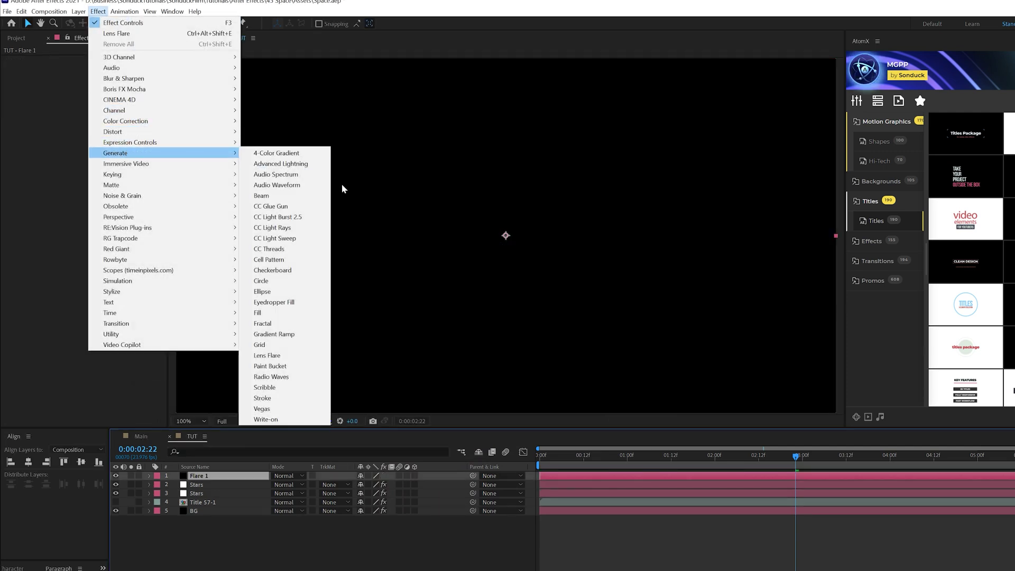
pyautogui.click(270, 356)
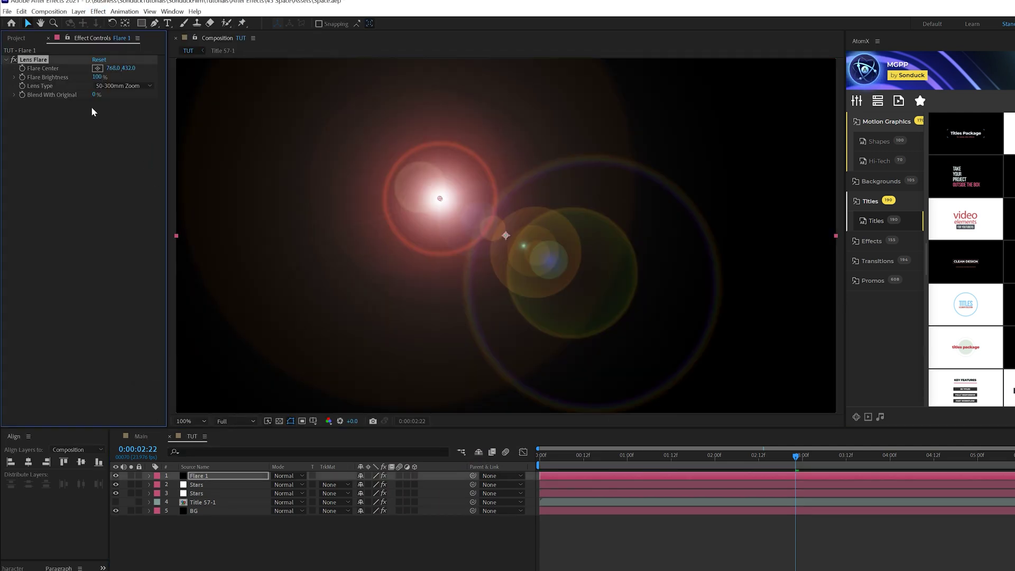
# - Add Tritone and set its Midtones to light blue #7587D0
pyautogui.click(98, 11)
pyautogui.moveTo(159, 121)
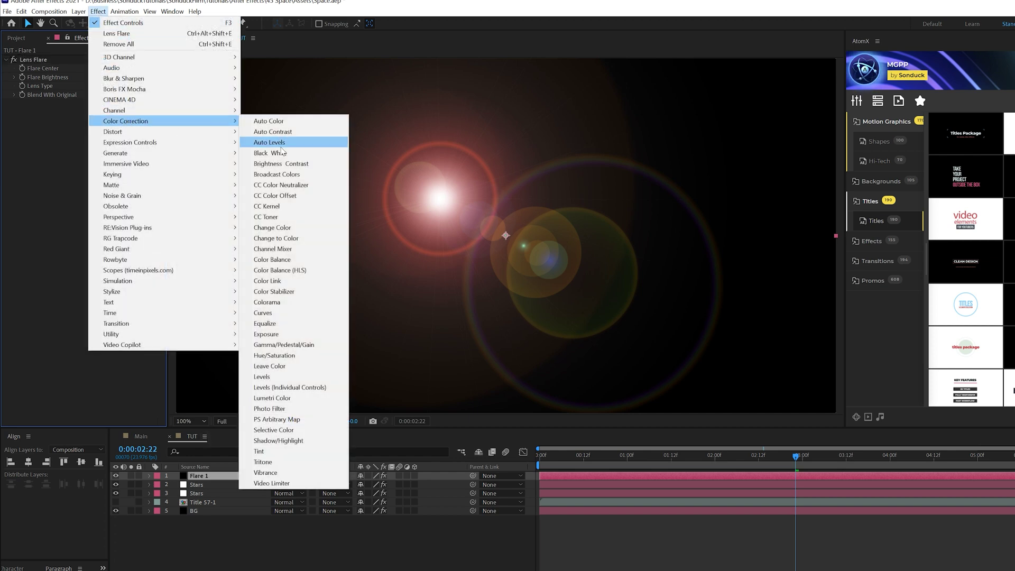
pyautogui.click(274, 461)
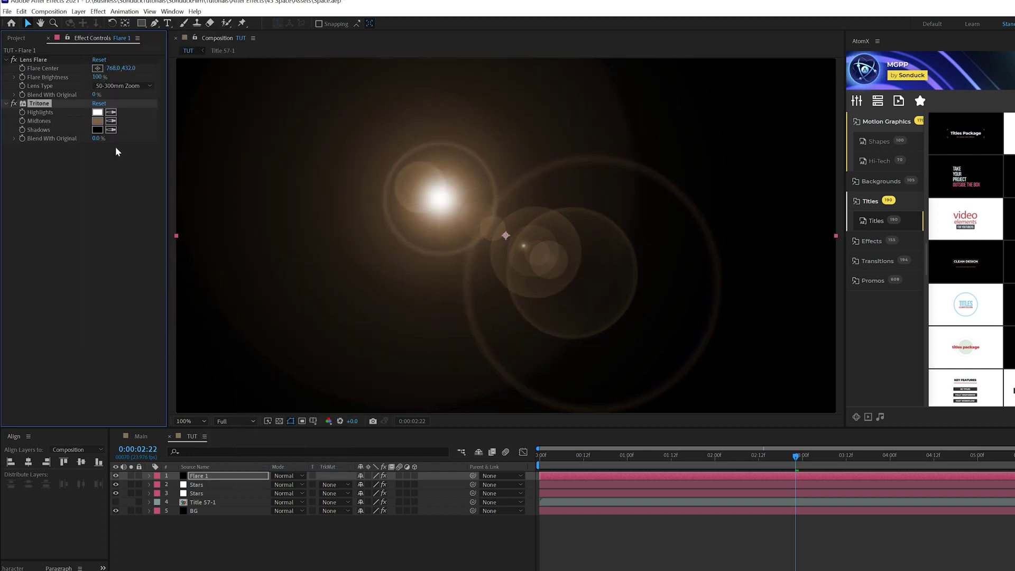
pyautogui.click(98, 121)
pyautogui.click(489, 449)
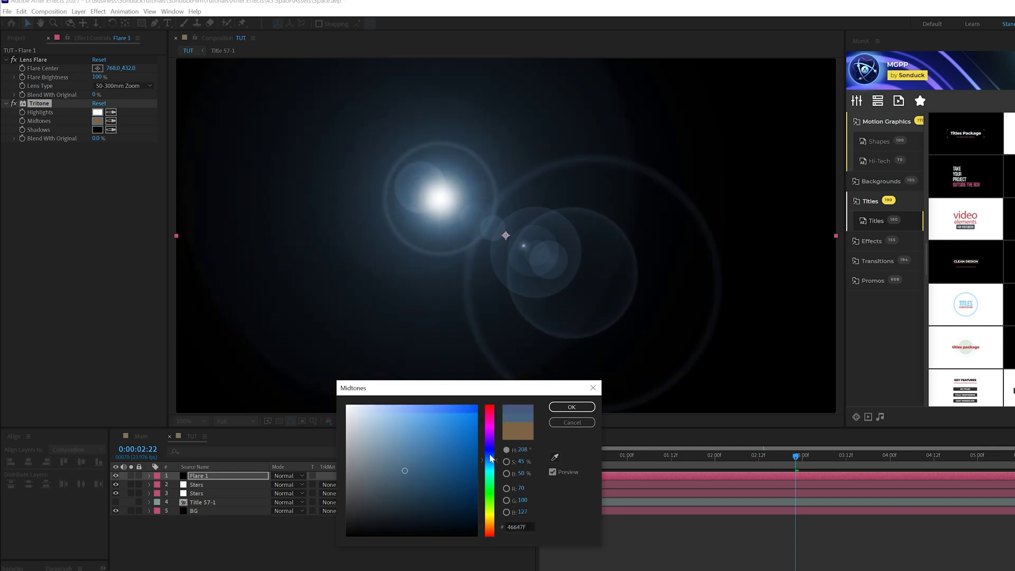
pyautogui.moveTo(489, 449); pyautogui.dragTo(491, 452)
pyautogui.click(403, 429)
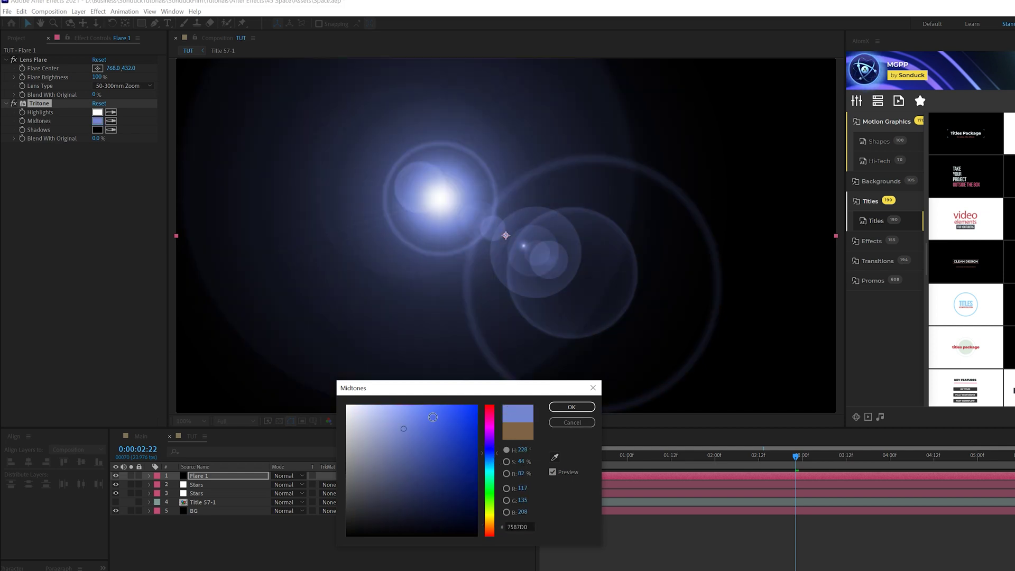
pyautogui.click(571, 406)
# - Apply Turbulent Displace to distort the flare
pyautogui.click(98, 11)
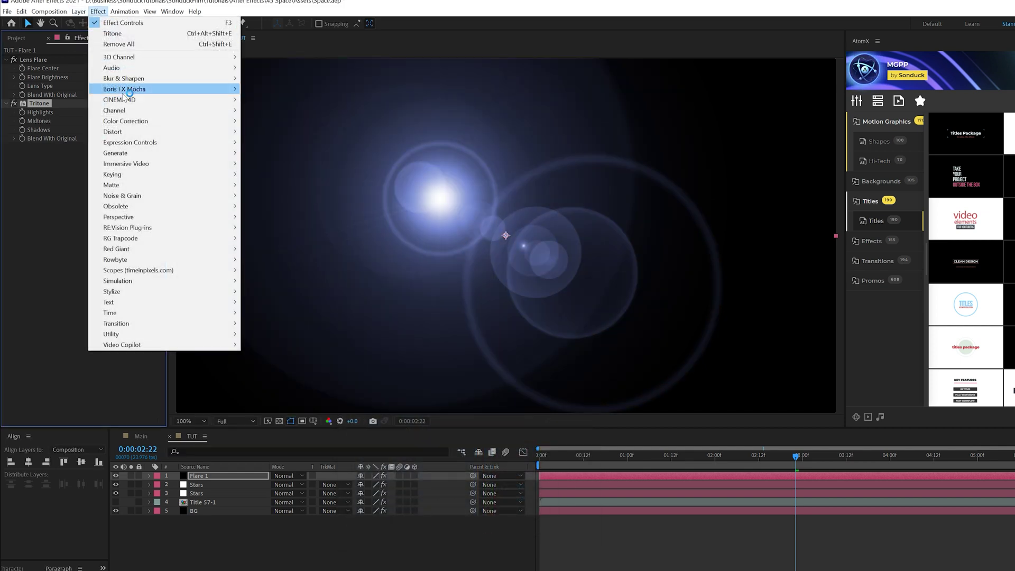
pyautogui.moveTo(131, 133)
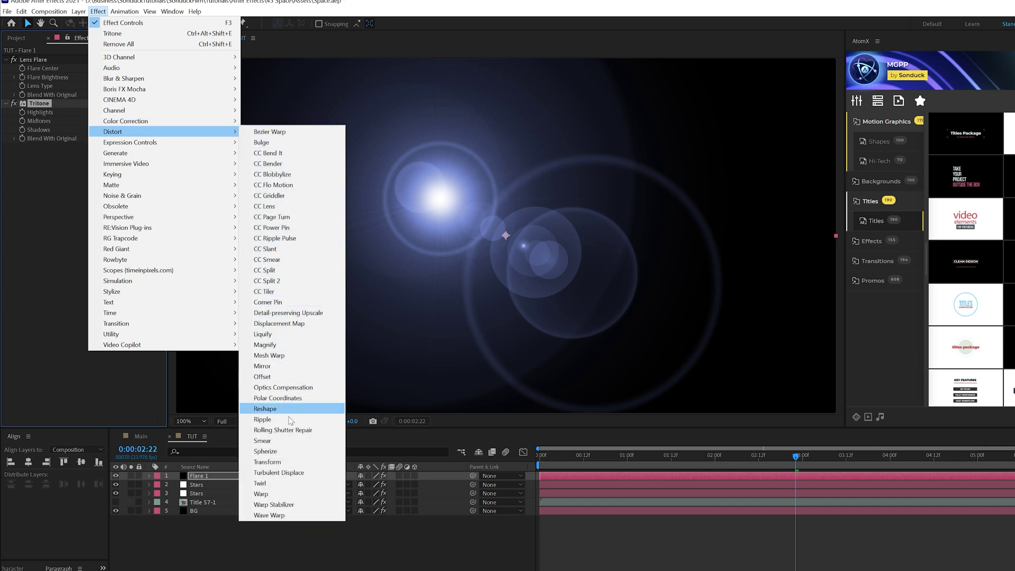
pyautogui.click(280, 473)
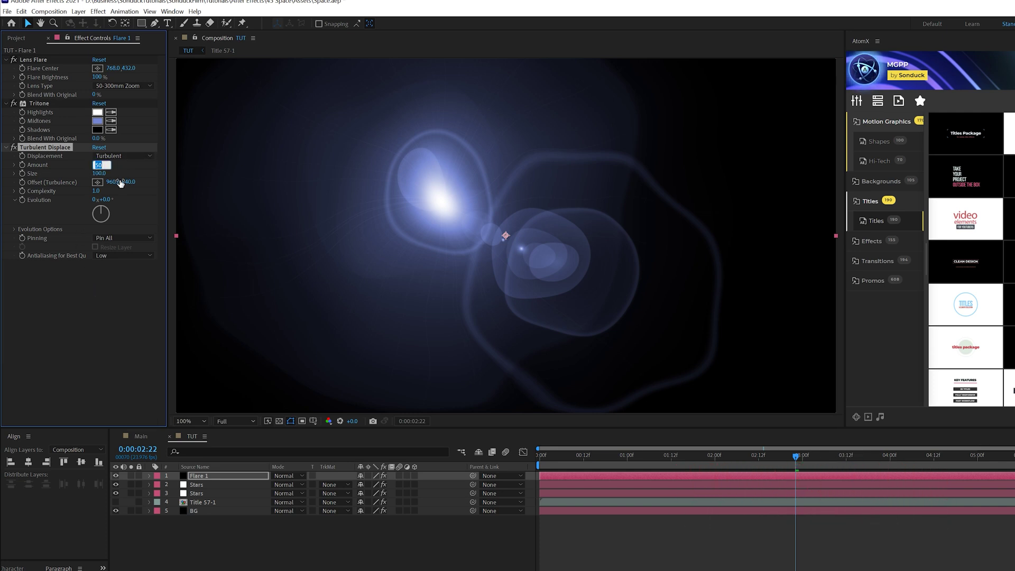
# - Set Turbulent Displace to Amount 525, Size 30, Turbulent Smoother, Complexity 10
pyautogui.write('525')
pyautogui.press('Return')
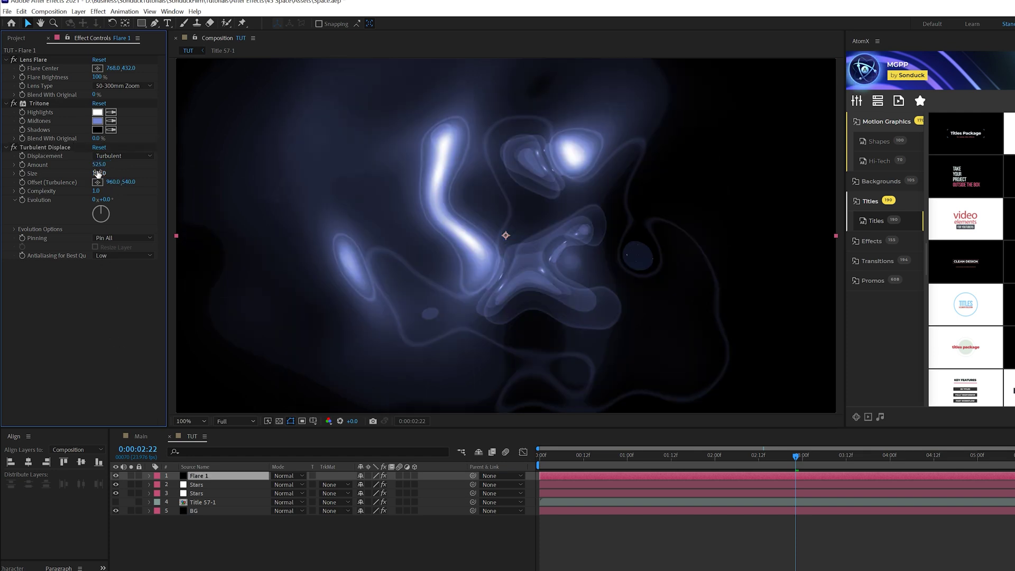
pyautogui.click(99, 173)
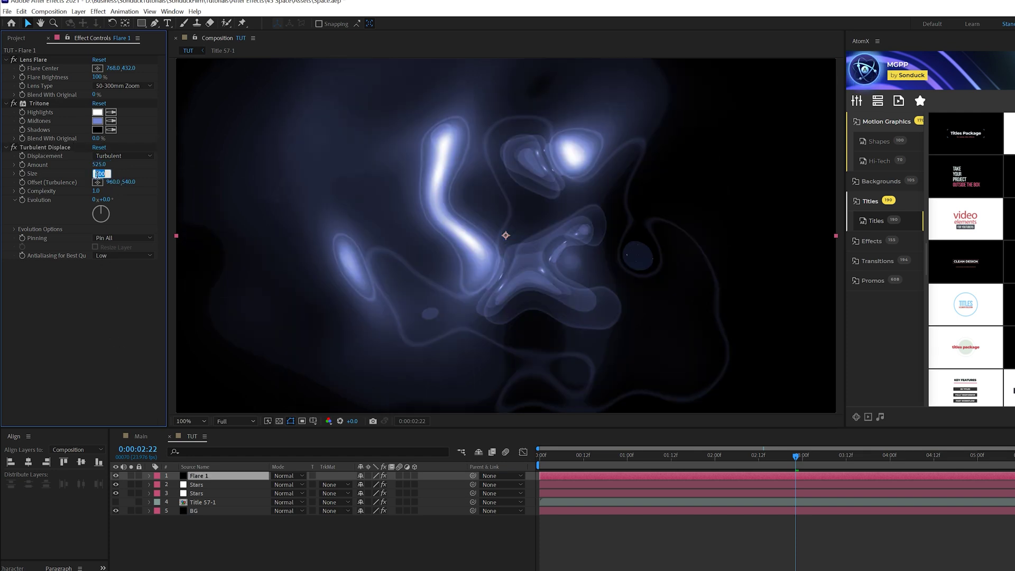
pyautogui.click(121, 155)
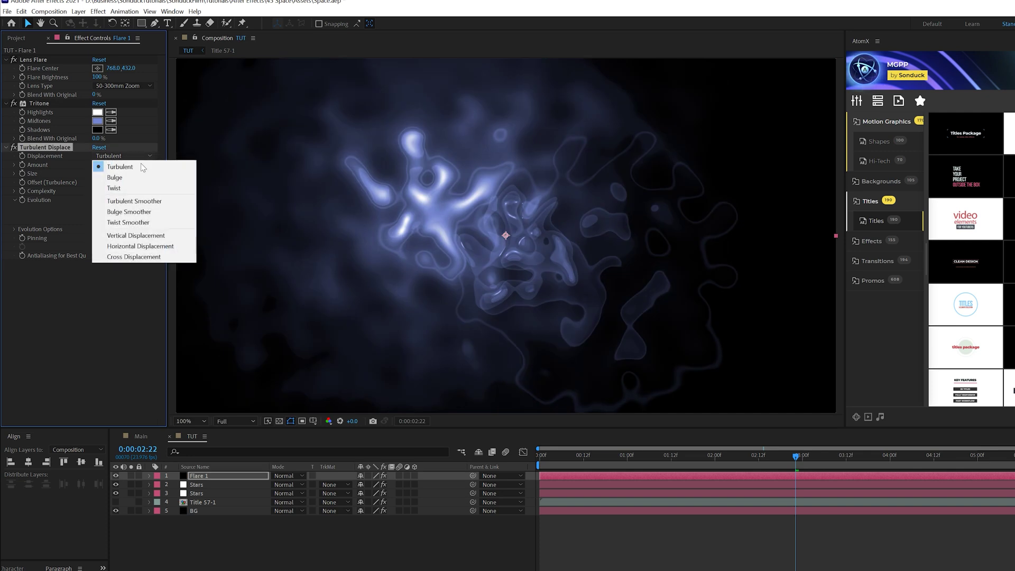
pyautogui.click(123, 202)
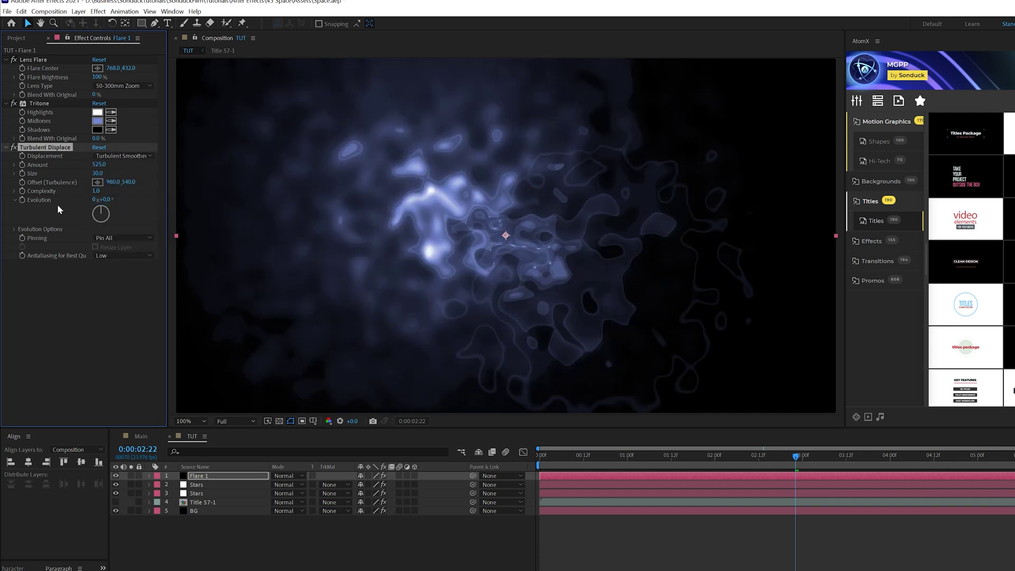
pyautogui.click(98, 191)
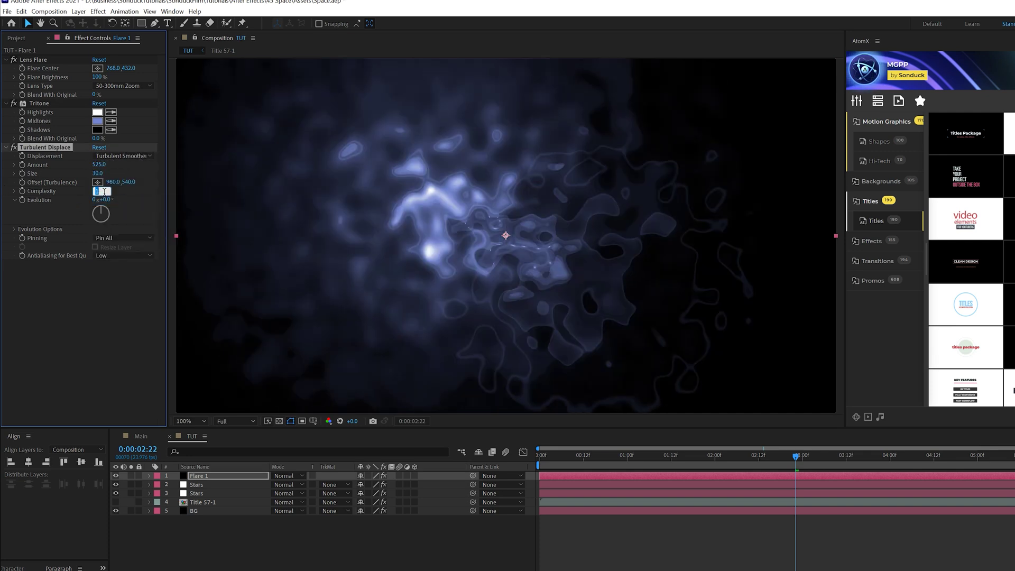
pyautogui.write('10')
pyautogui.press('Return')
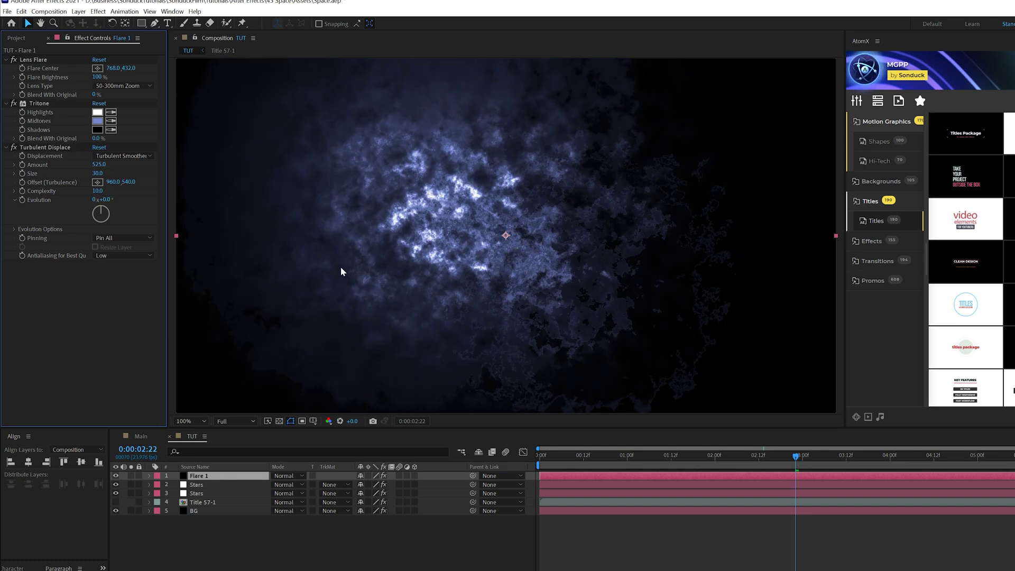
# - Drive Evolution with a time*100 expression and set Flare 1 to Screen mode
pyautogui.keyDown('alt'); pyautogui.click(22, 200); pyautogui.keyUp('alt')
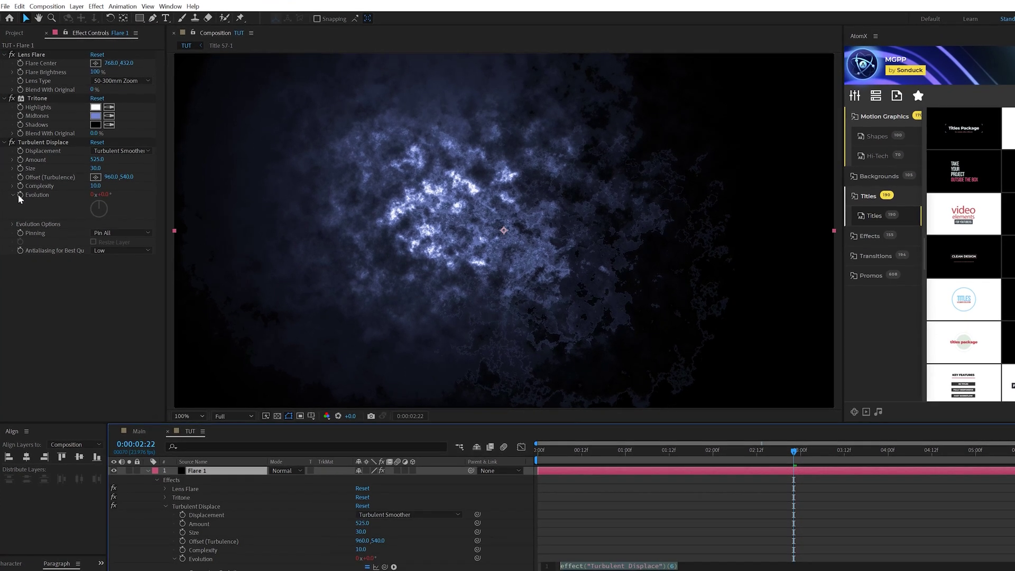
pyautogui.write('time*100')
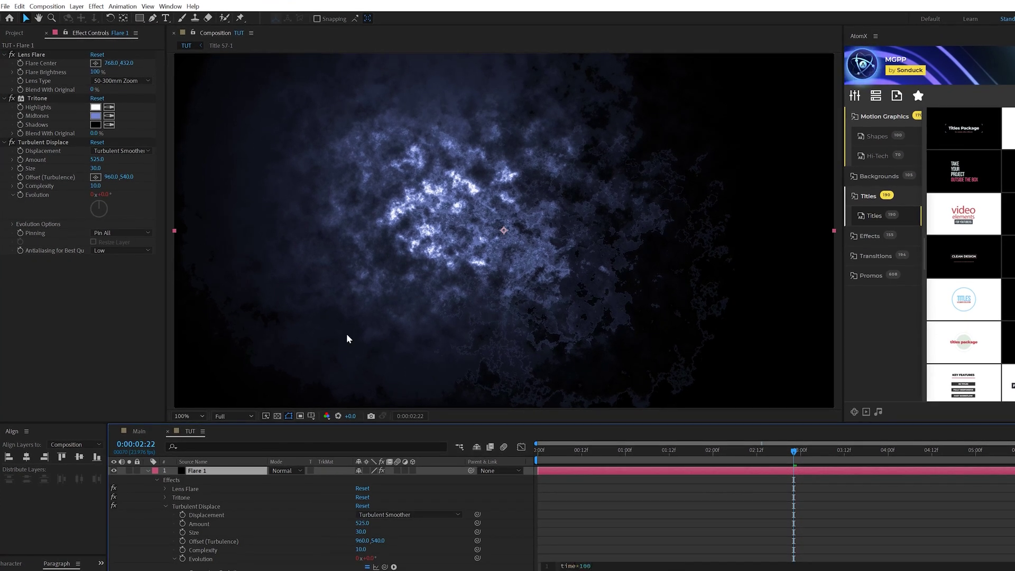
pyautogui.click(625, 450)
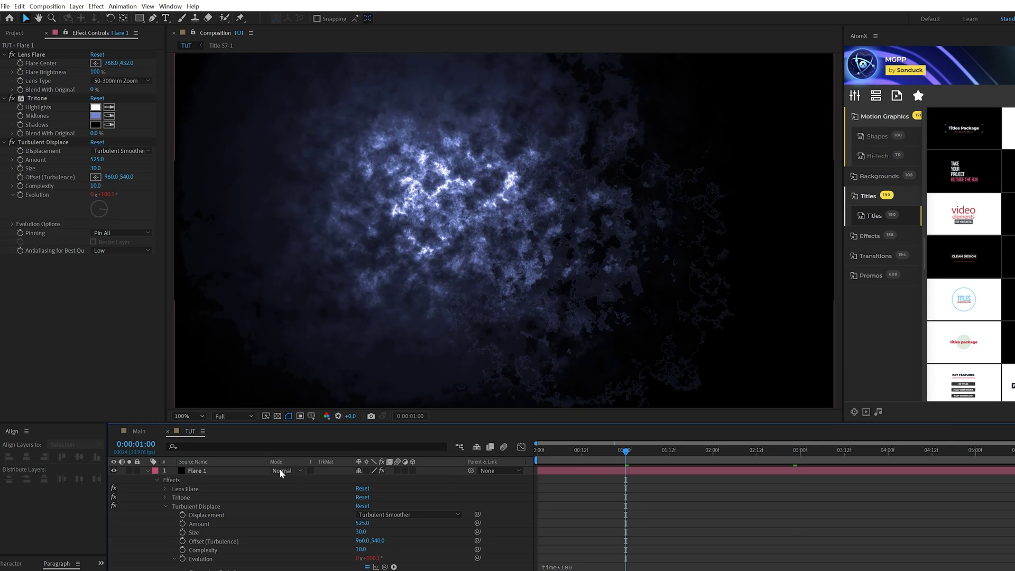
pyautogui.click(281, 470)
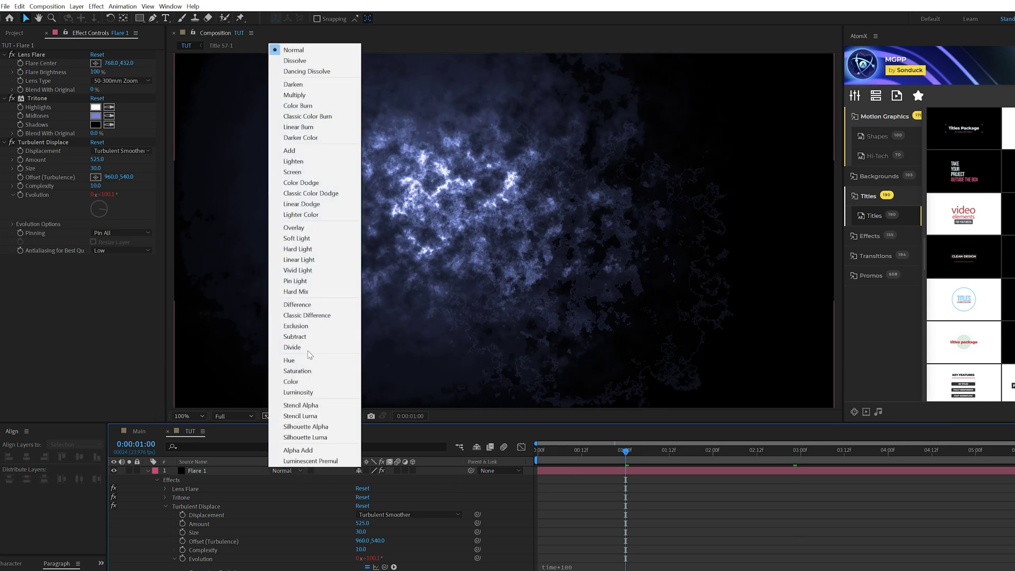
pyautogui.click(292, 171)
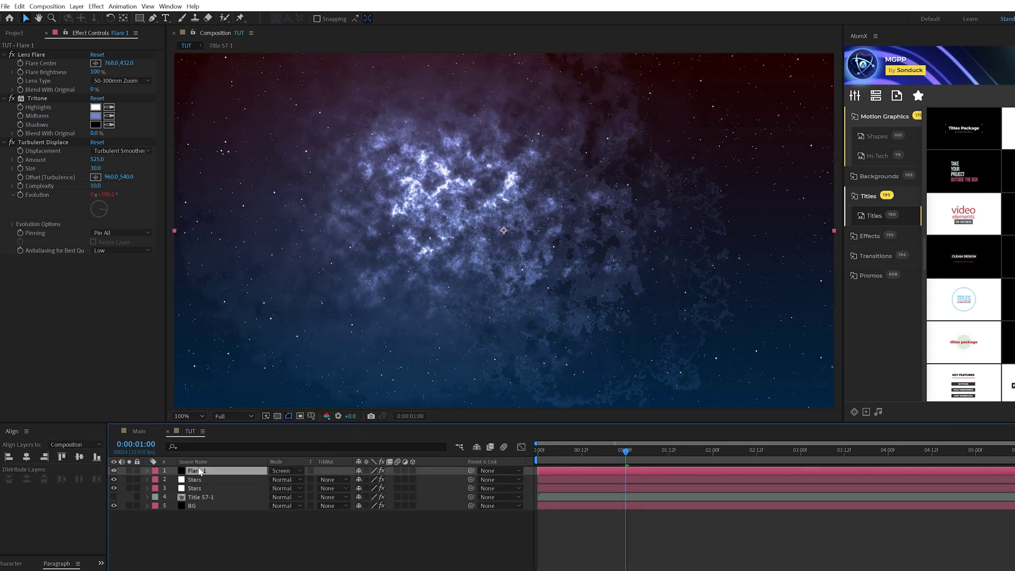
# - Add a wiggle(.5,20) expression to Flare Brightness and move the time to 0:00:01:15
pyautogui.keyDown('alt'); pyautogui.click(20, 72); pyautogui.keyUp('alt')
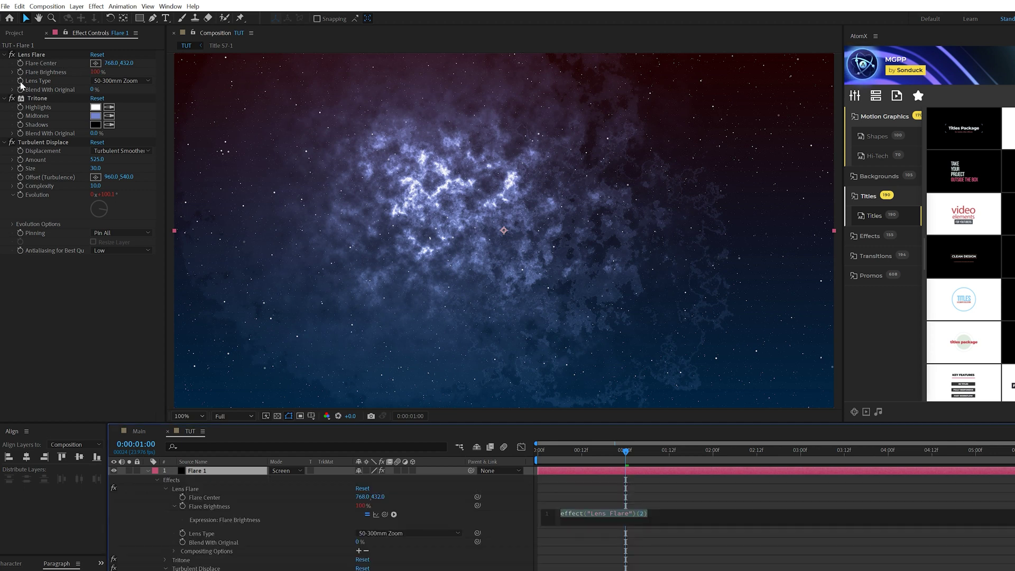
pyautogui.write('wiggle(.5,20')
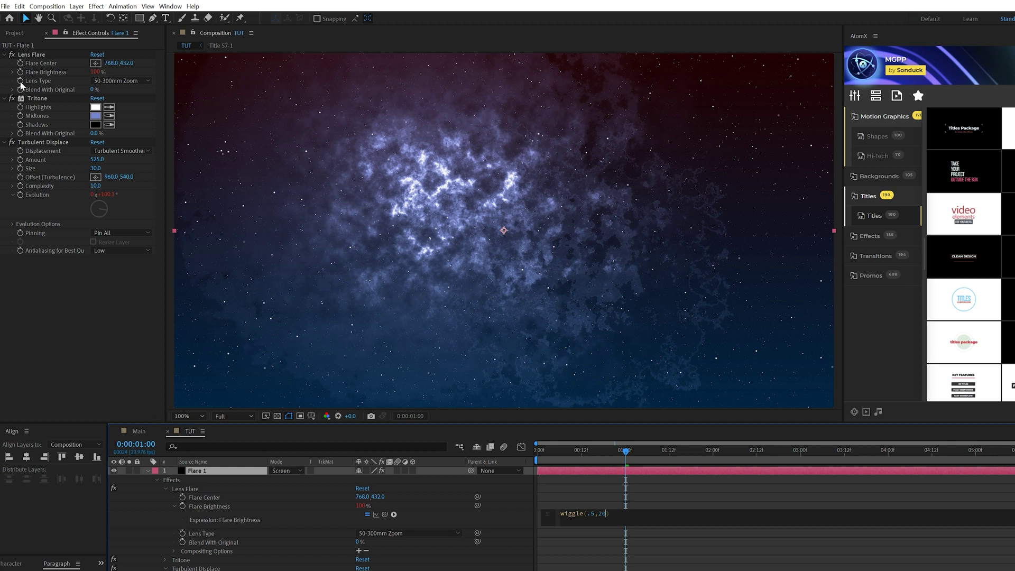
pyautogui.click(535, 513)
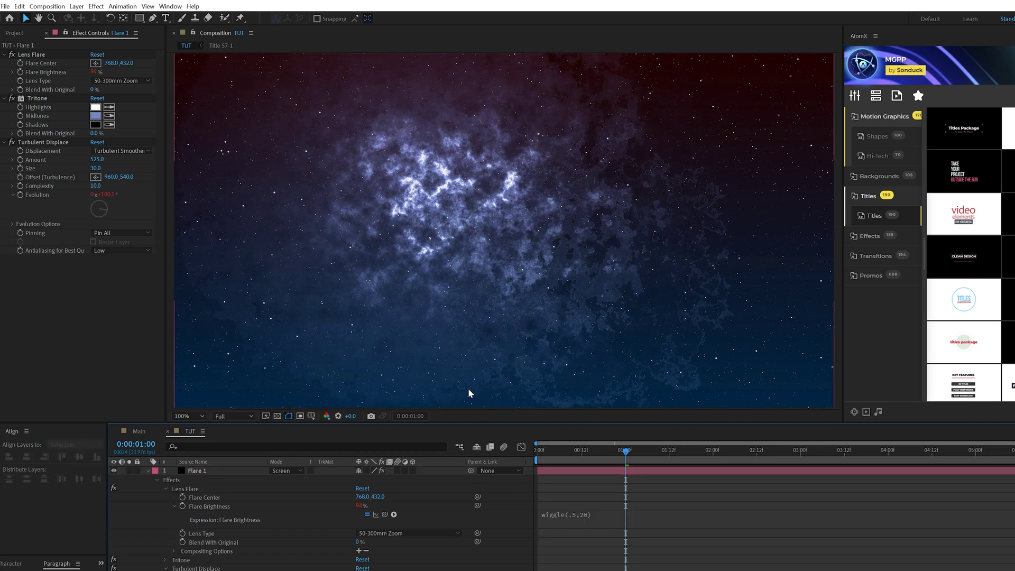
pyautogui.click(549, 457)
pyautogui.moveTo(549, 458); pyautogui.dragTo(680, 458)
pyautogui.click(197, 471)
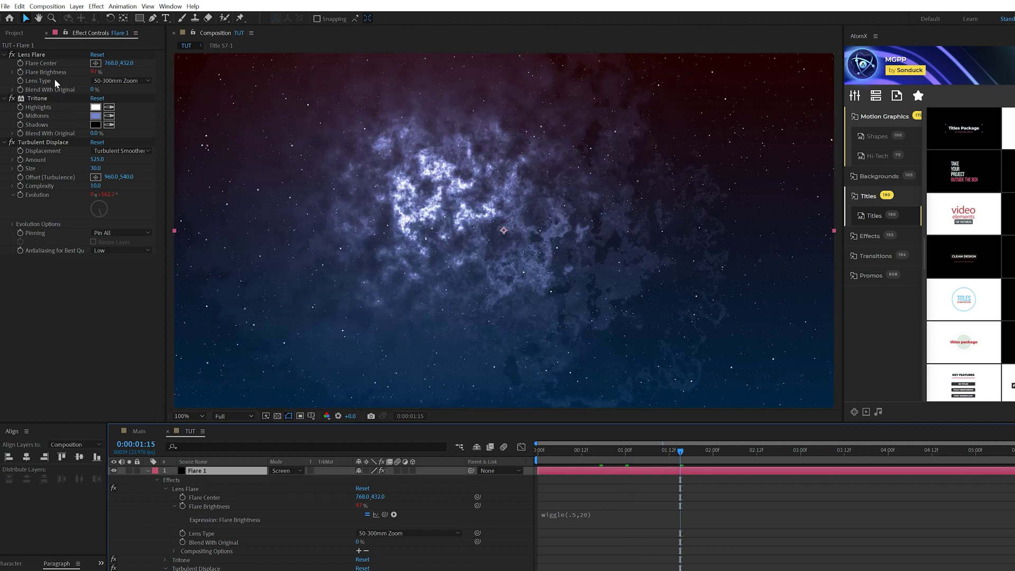
# - Move the flare centre upper left to 267.0, 286.0 and use the 105mm Prime lens
pyautogui.moveTo(112, 63); pyautogui.dragTo(52, 71)
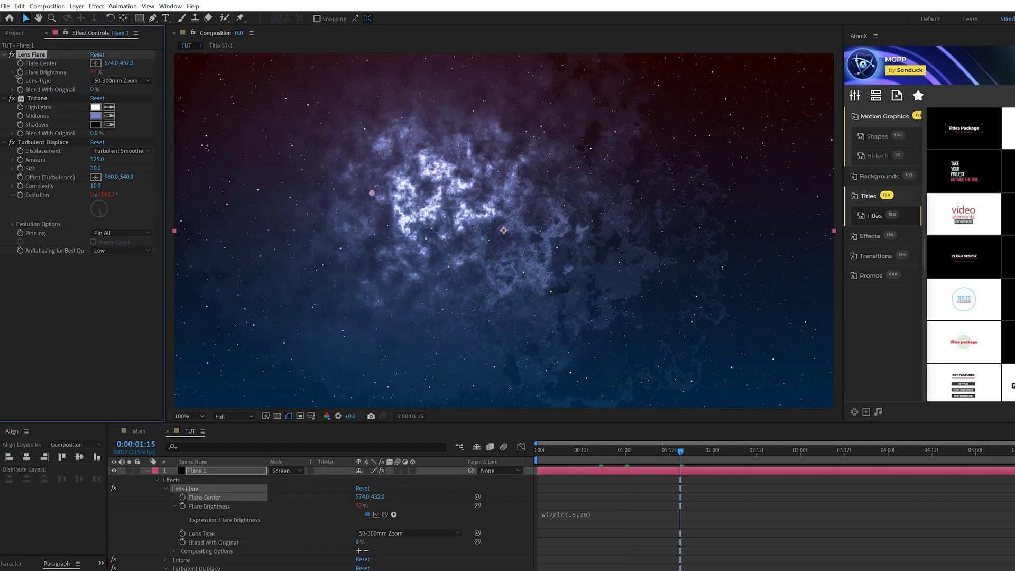
pyautogui.moveTo(371, 193)
pyautogui.mouseDown()
pyautogui.moveTo(256, 136)
pyautogui.moveTo(265, 144)
pyautogui.mouseUp()
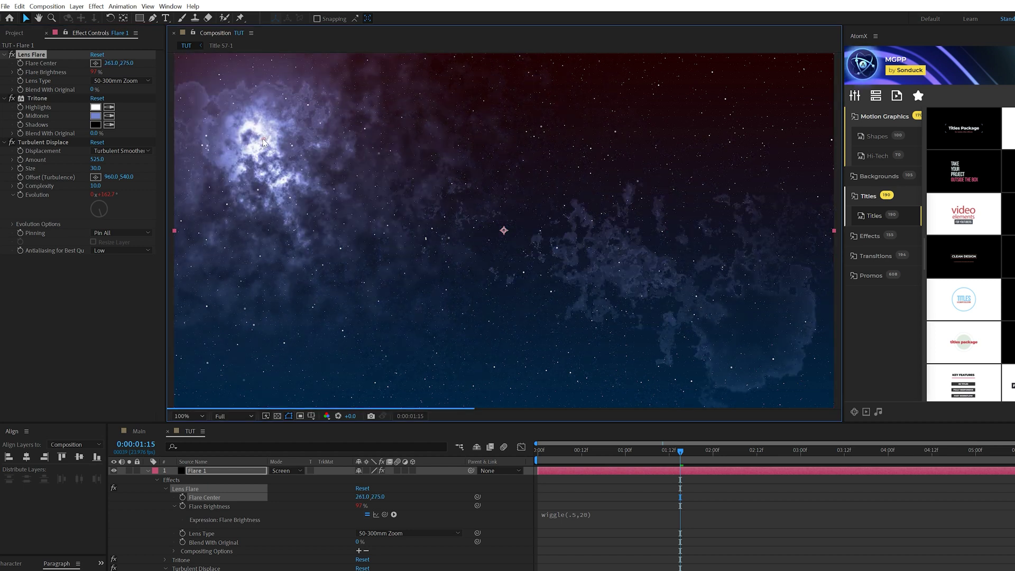
pyautogui.click(129, 80)
pyautogui.click(133, 115)
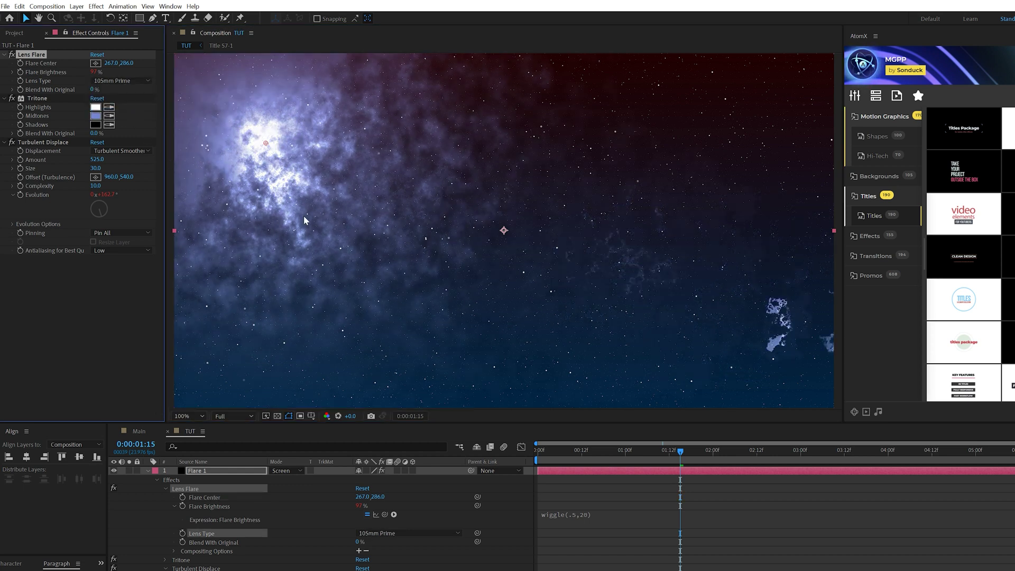
# - Zoom the viewer out and collapse Flare 1's properties in the timeline
pyautogui.press(',')
pyautogui.press(',')
pyautogui.press(',')
pyautogui.press(',')
pyautogui.press('.')
pyautogui.press('.')
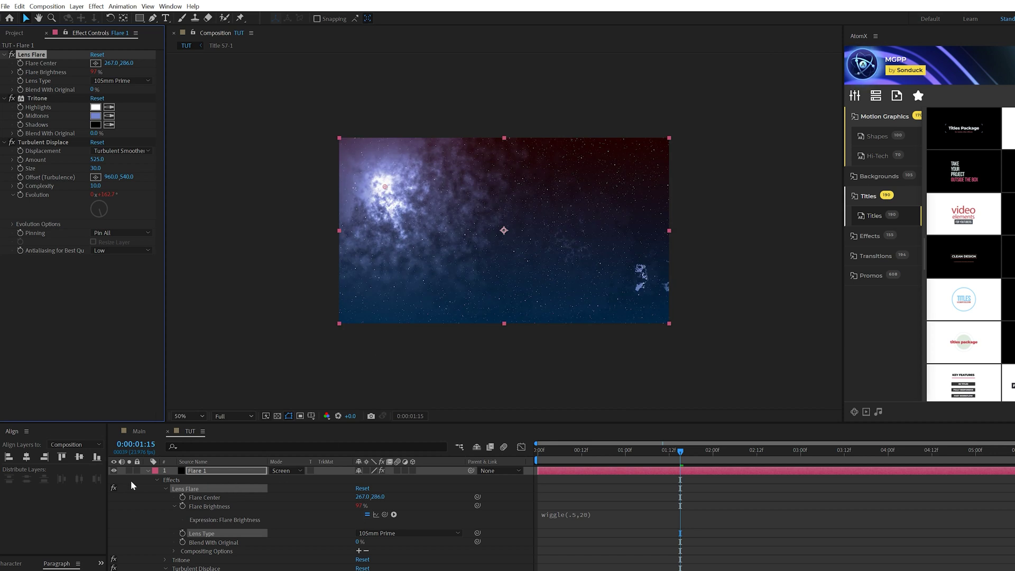
pyautogui.click(146, 470)
pyautogui.click(191, 472)
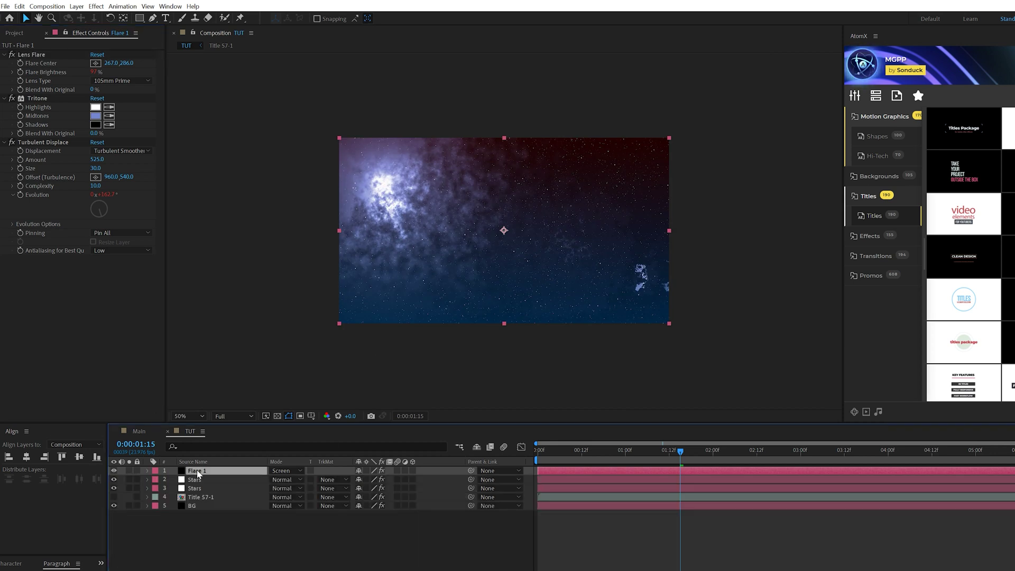
# - Duplicate Flare 1 onto the right cloud with Amount 590 and a 50-300mm Zoom lens
pyautogui.hotkey('ctrl', 'd')
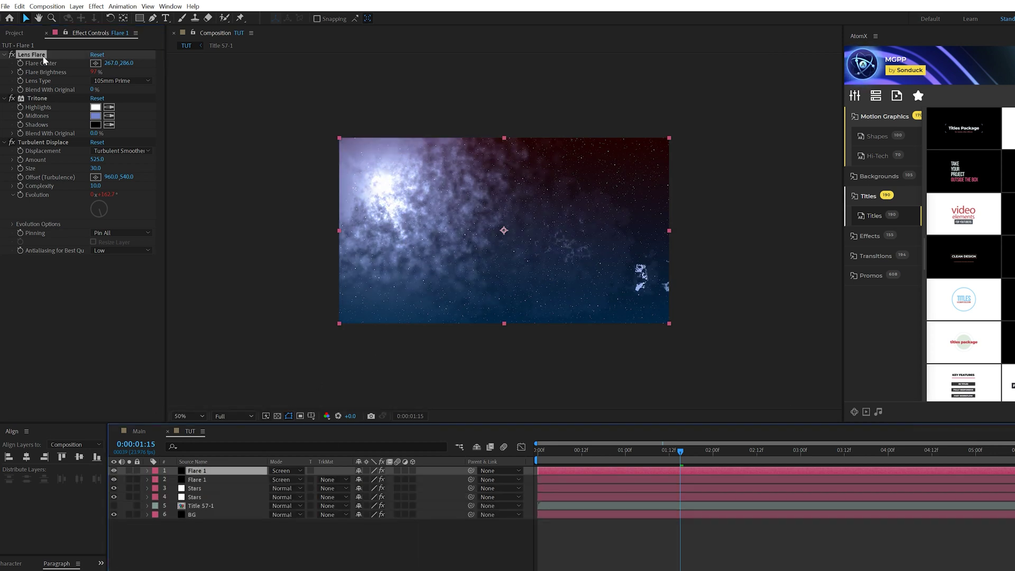
pyautogui.click(43, 57)
pyautogui.moveTo(385, 188); pyautogui.dragTo(544, 276)
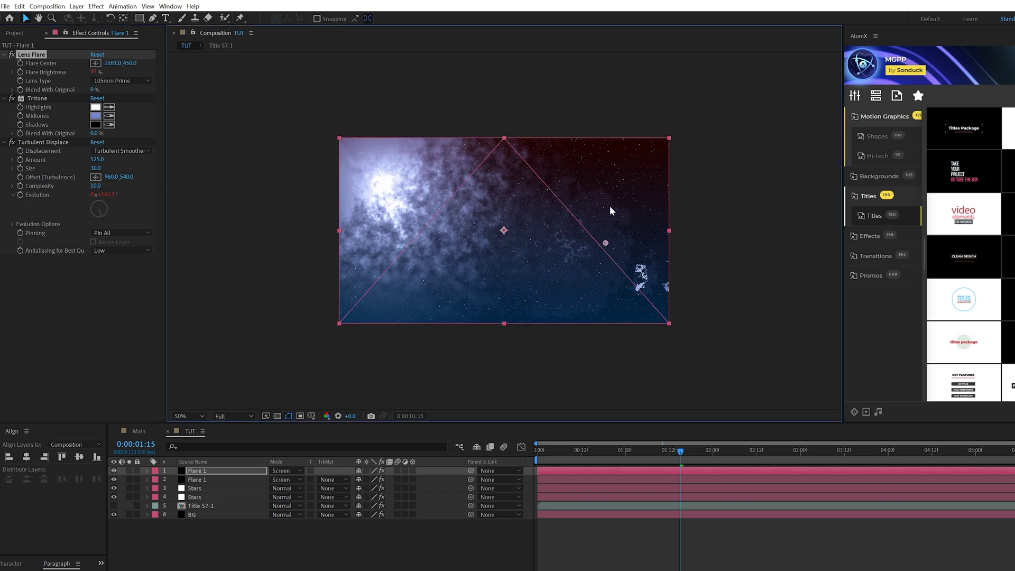
pyautogui.moveTo(614, 189); pyautogui.dragTo(597, 270)
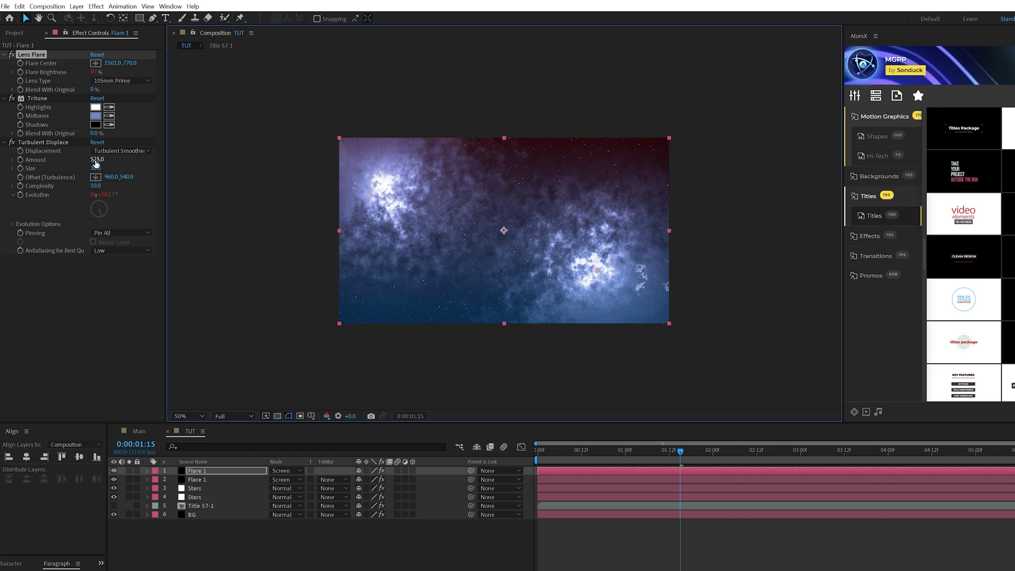
pyautogui.moveTo(95, 164)
pyautogui.mouseDown()
pyautogui.moveTo(136, 168)
pyautogui.moveTo(106, 168)
pyautogui.mouseUp()
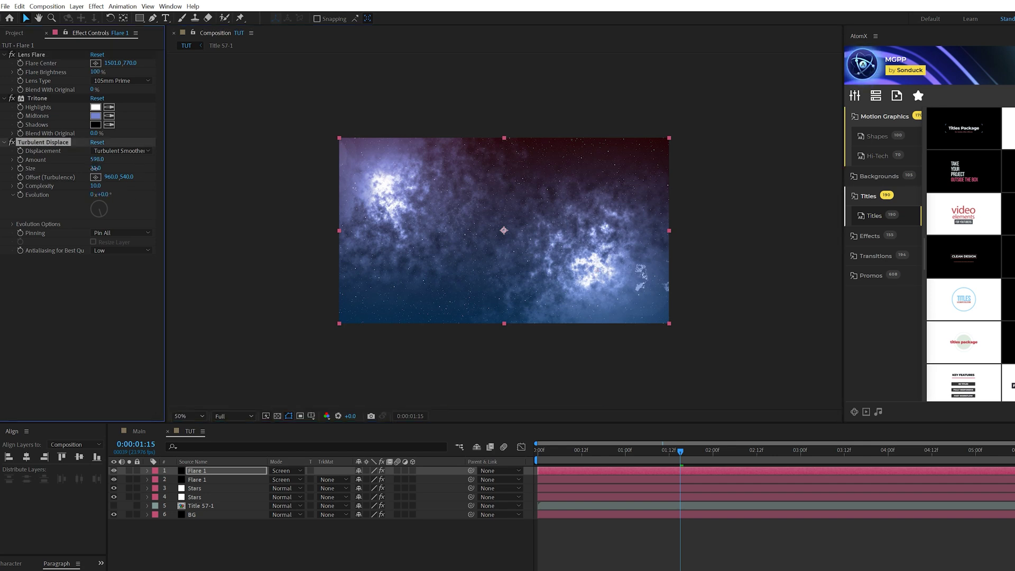
pyautogui.click(96, 82)
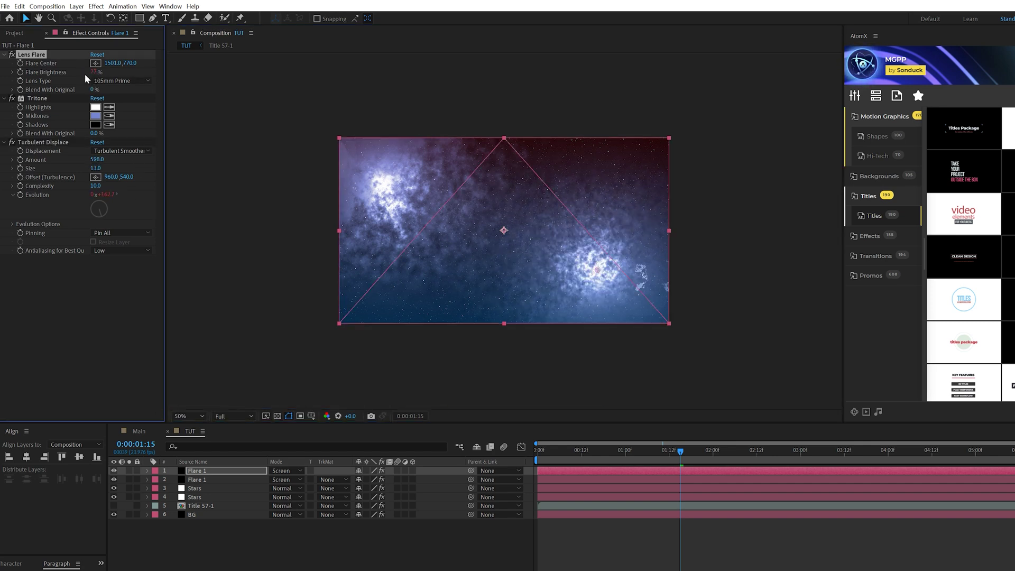
pyautogui.click(112, 81)
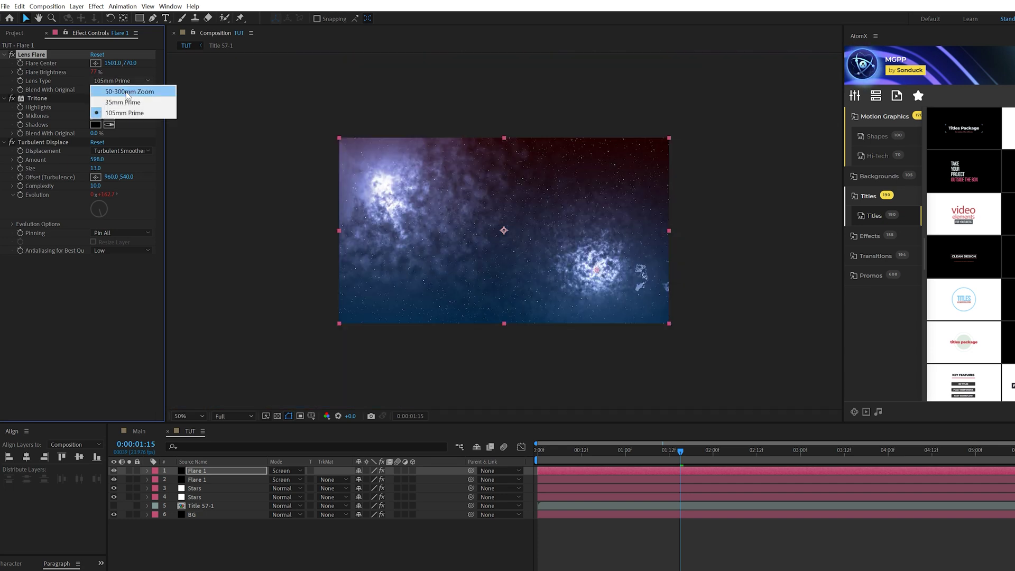
pyautogui.click(127, 93)
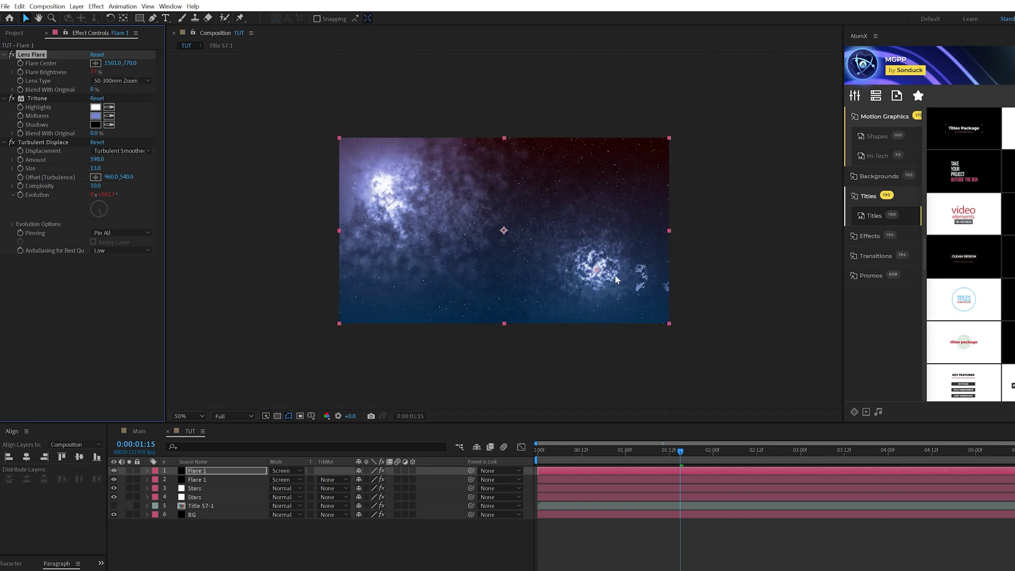
pyautogui.moveTo(598, 272); pyautogui.dragTo(600, 276)
# - Duplicate the flare again and move the third copy to the lower-left cloud
pyautogui.click(194, 471)
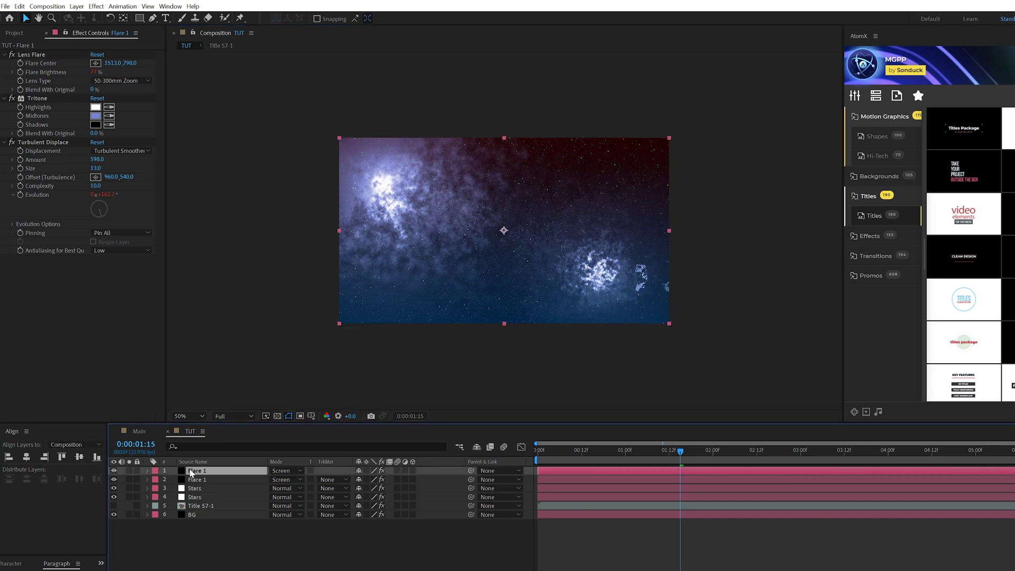
pyautogui.press('/')
pyautogui.hotkey('ctrl', 'd')
pyautogui.press(',')
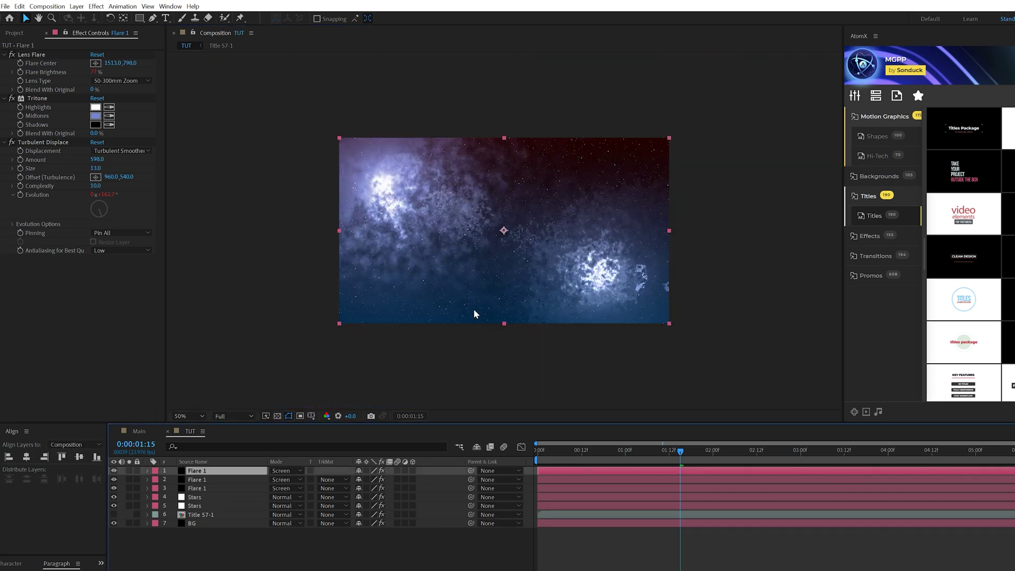
pyautogui.click(67, 72)
pyautogui.moveTo(595, 278); pyautogui.dragTo(412, 294)
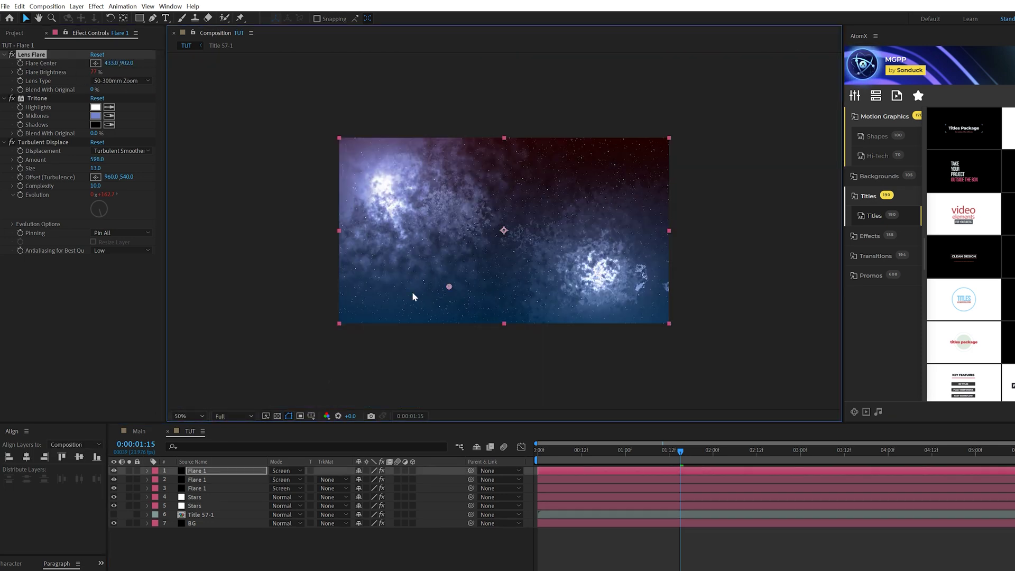
# - Change the lower-left flare's Tritone Midtones to red D07575 and view at 100%
pyautogui.click(95, 117)
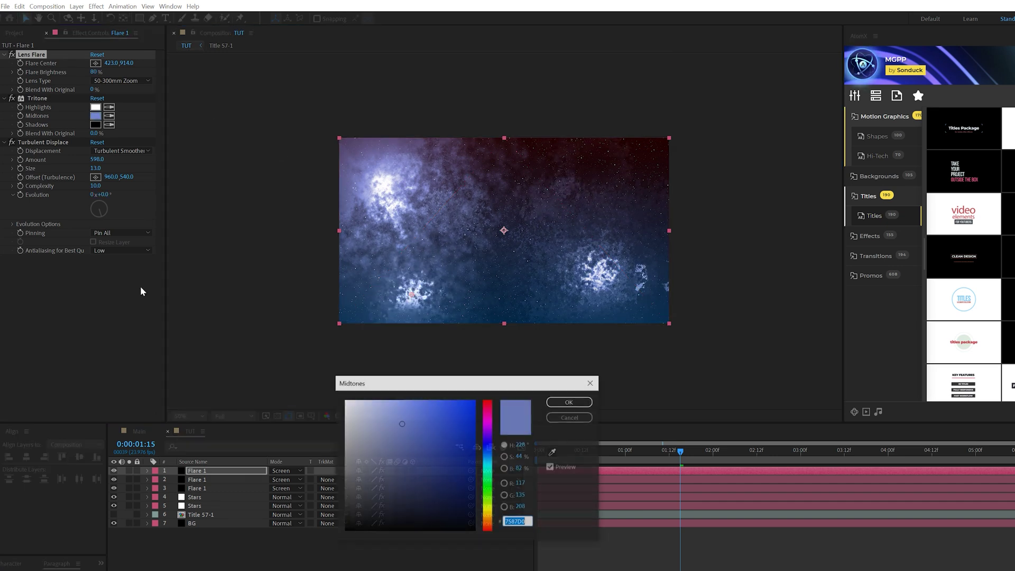
pyautogui.moveTo(489, 509); pyautogui.dragTo(487, 534)
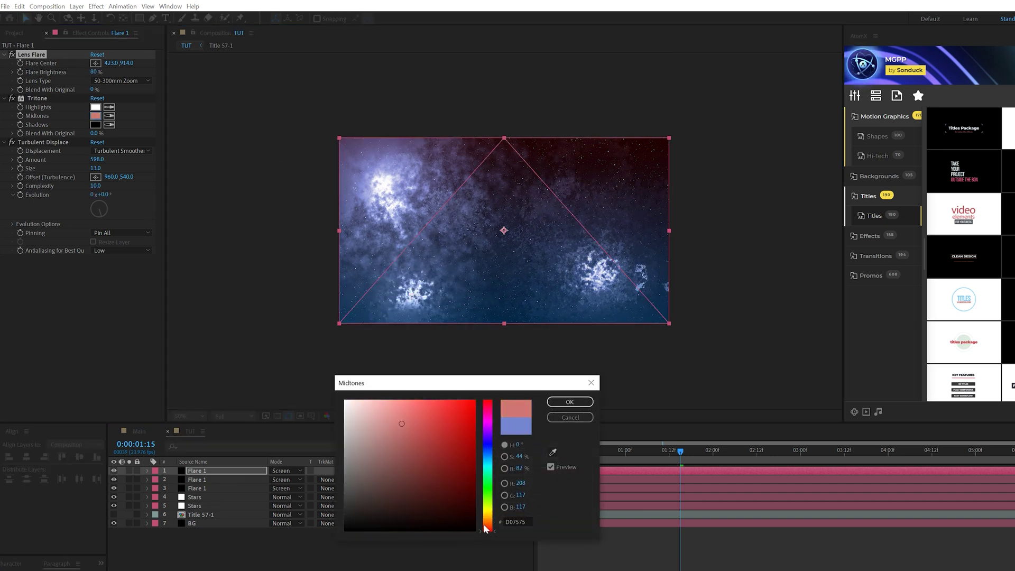
pyautogui.press('Return')
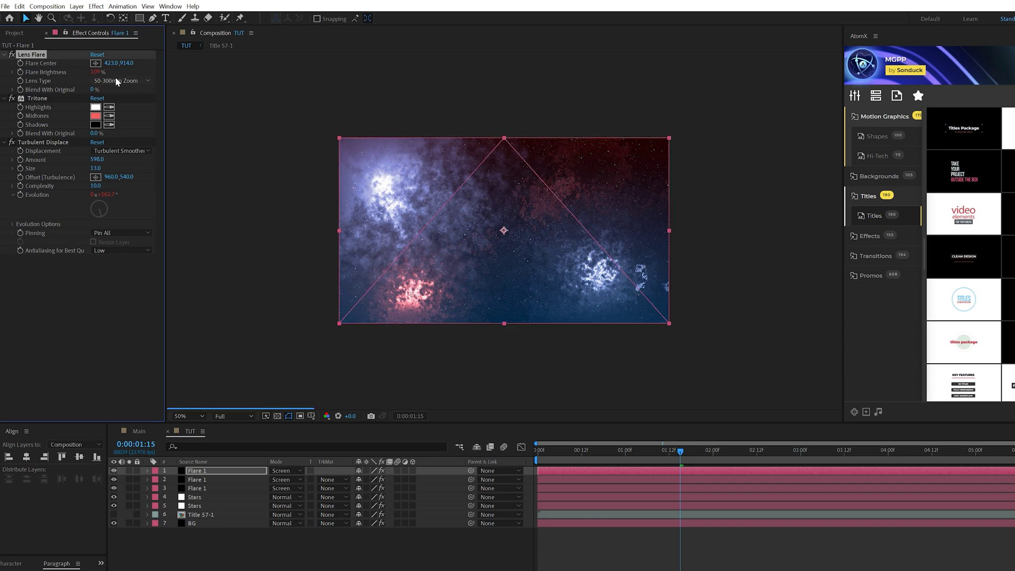
pyautogui.press('/')
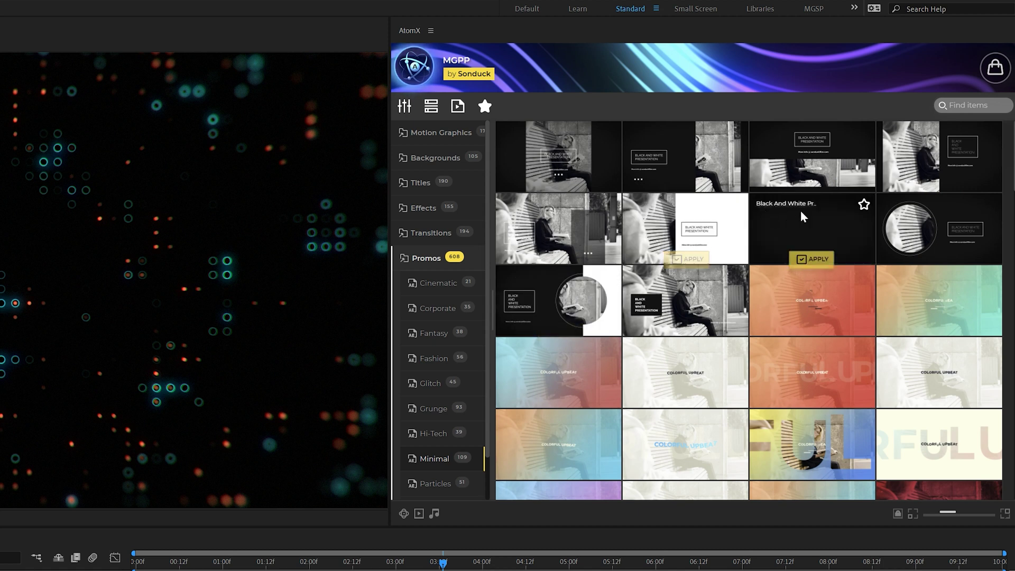
# - Apply the AtomX Title 61 template and set its TITLES text hue to blue
pyautogui.click(428, 186)
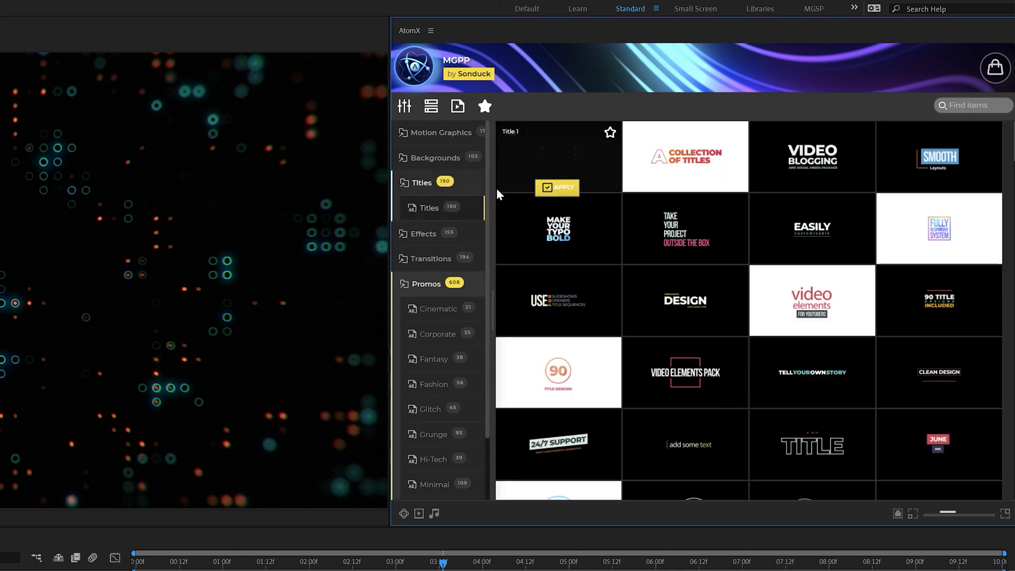
pyautogui.scroll(-10, 512, 306)
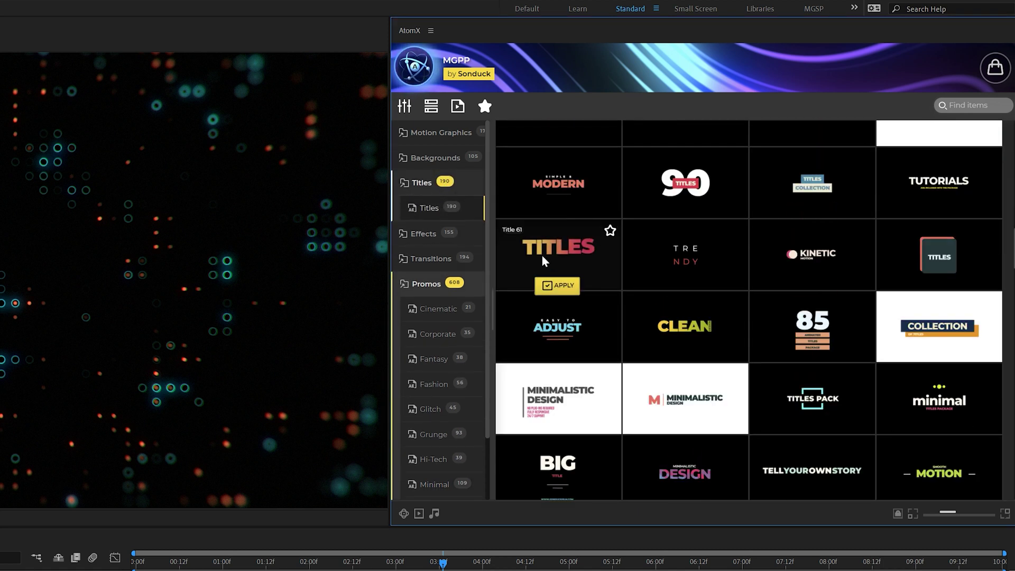
pyautogui.click(551, 285)
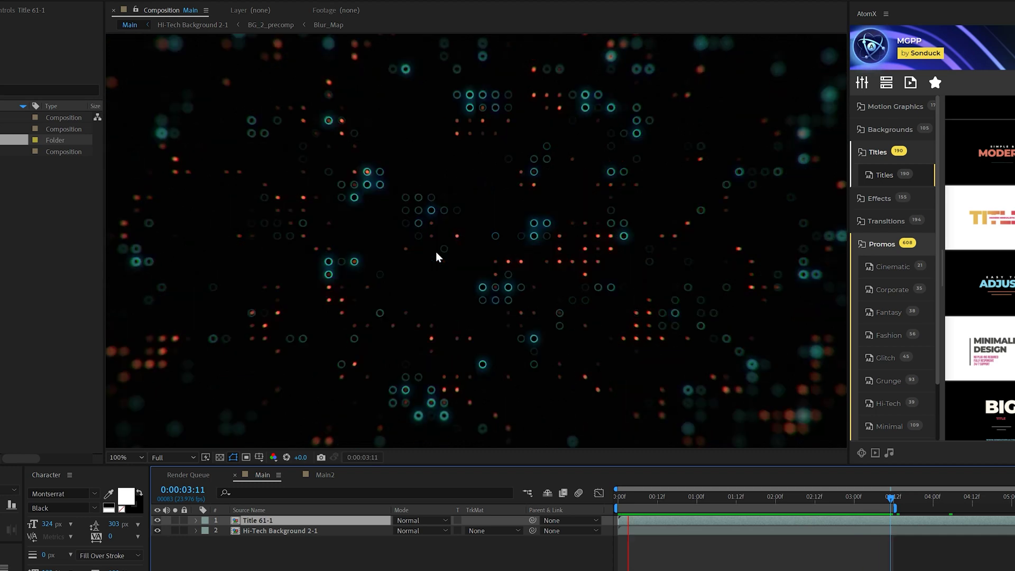
pyautogui.doubleClick(256, 524)
pyautogui.doubleClick(326, 259)
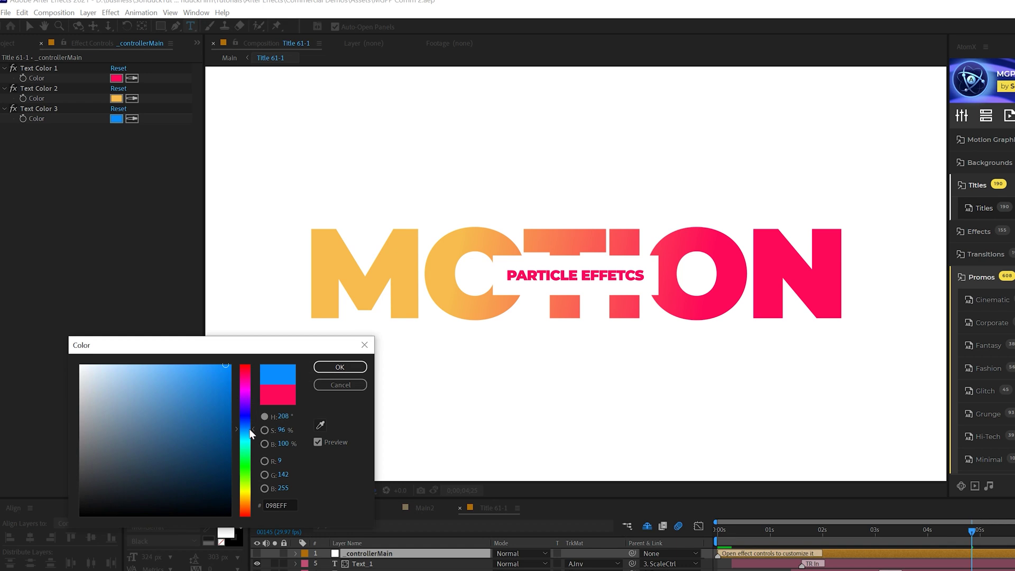
pyautogui.click(248, 420)
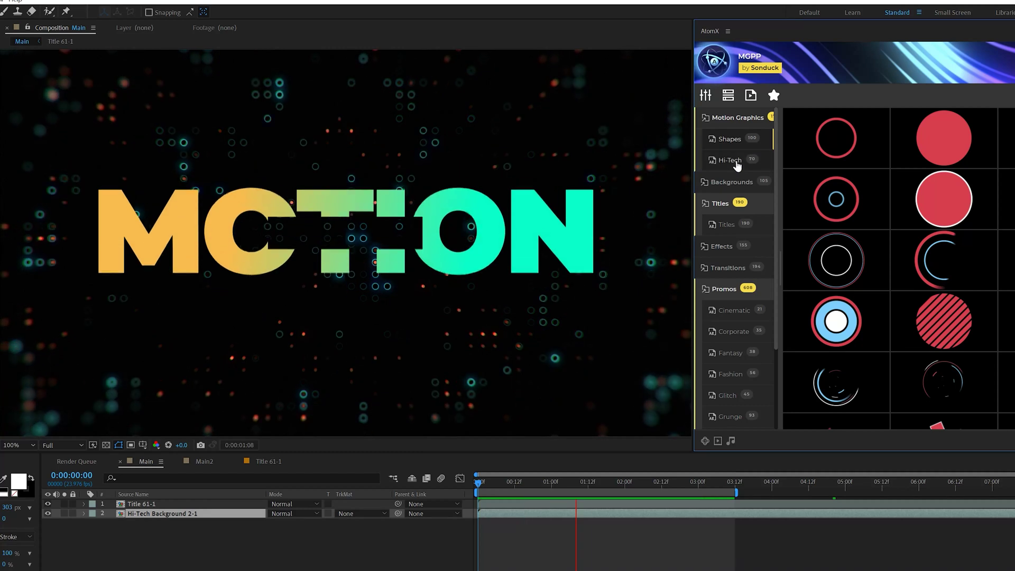
# - Browse the Hi-Tech and Particles graphics categories in the AtomX library
pyautogui.click(736, 160)
pyautogui.moveTo(930, 318)
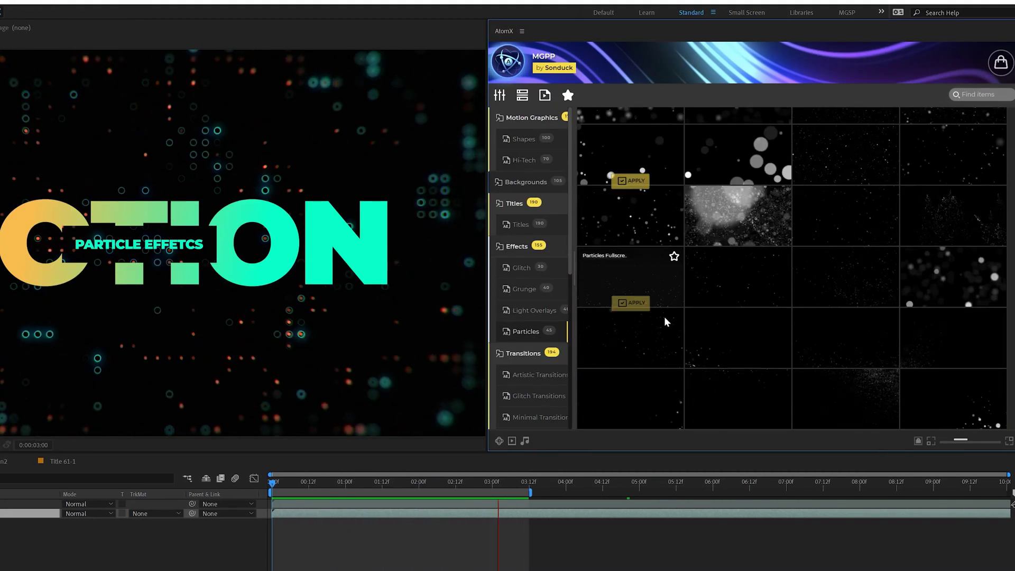
pyautogui.scroll(3, 664, 316)
pyautogui.moveTo(931, 202)
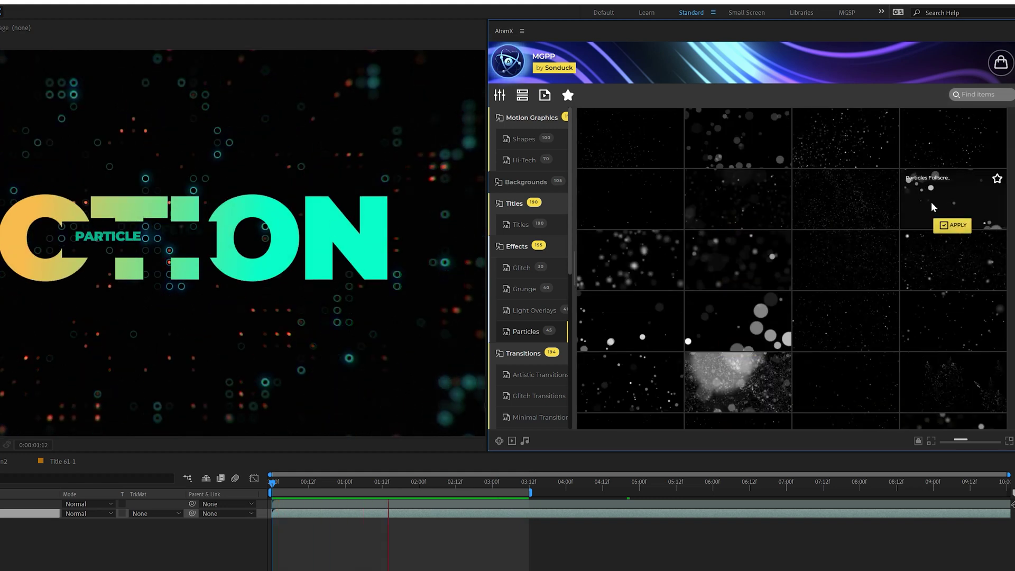
pyautogui.moveTo(731, 325)
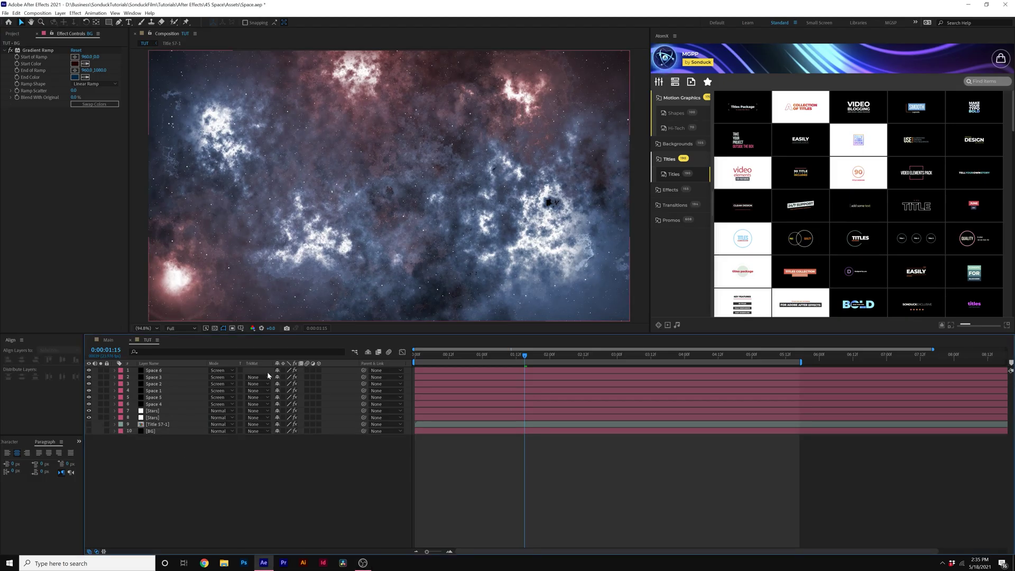
# - Delete the BG gradient background layer and switch to the TUT composition
pyautogui.click(158, 431)
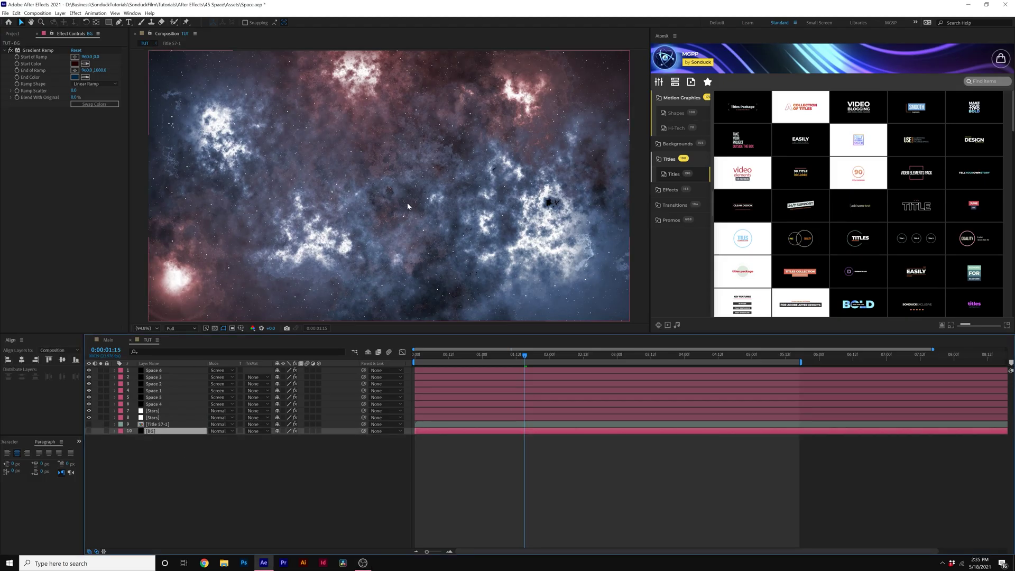
pyautogui.press('Delete')
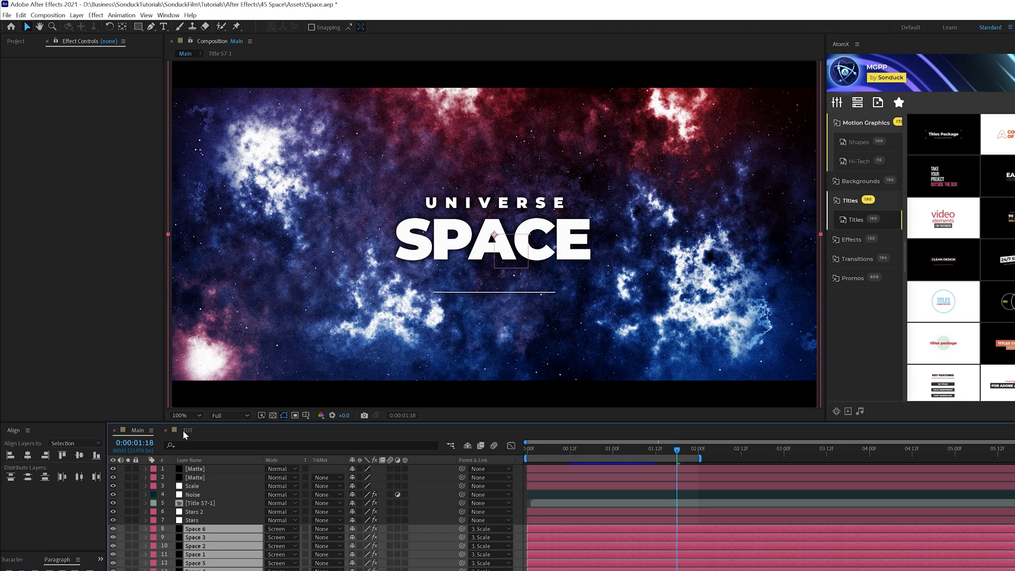
pyautogui.click(185, 430)
# - Add a new adjustment layer on top with a Noise effect for 12% grain
pyautogui.click(78, 16)
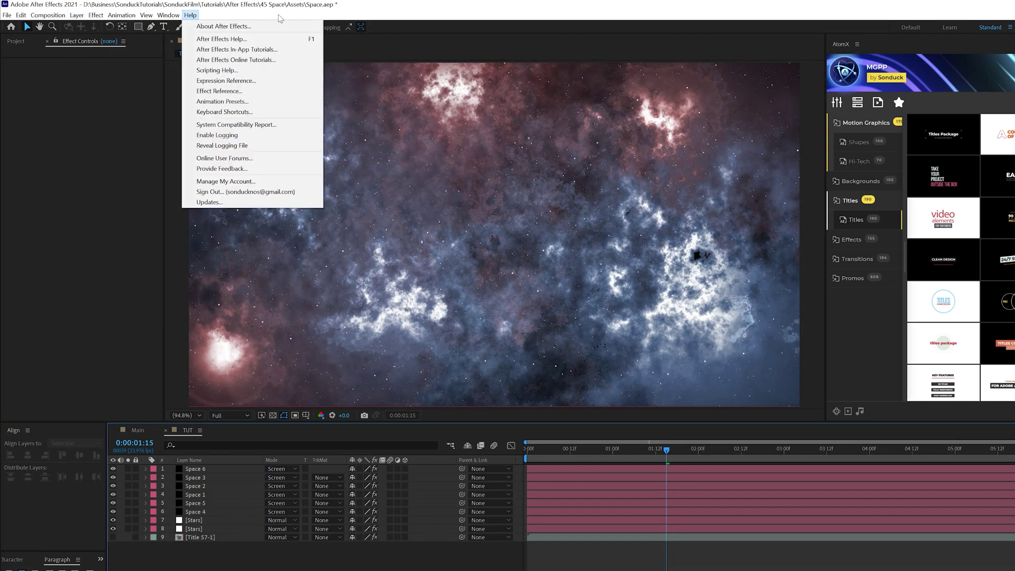
pyautogui.click(78, 16)
pyautogui.click(78, 16)
pyautogui.hotkey('ctrl', 'alt', 'y')
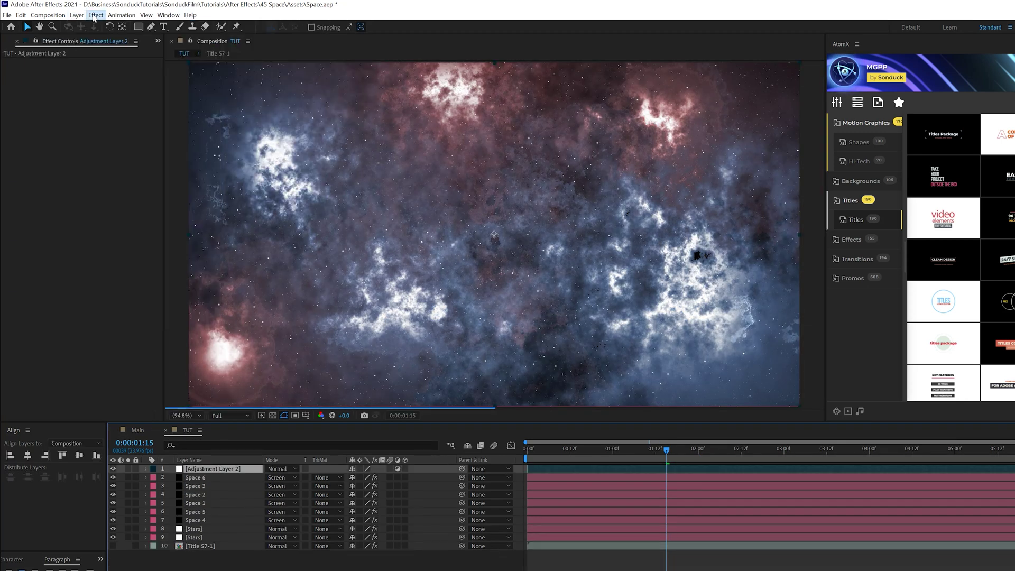
pyautogui.click(94, 17)
pyautogui.moveTo(136, 195)
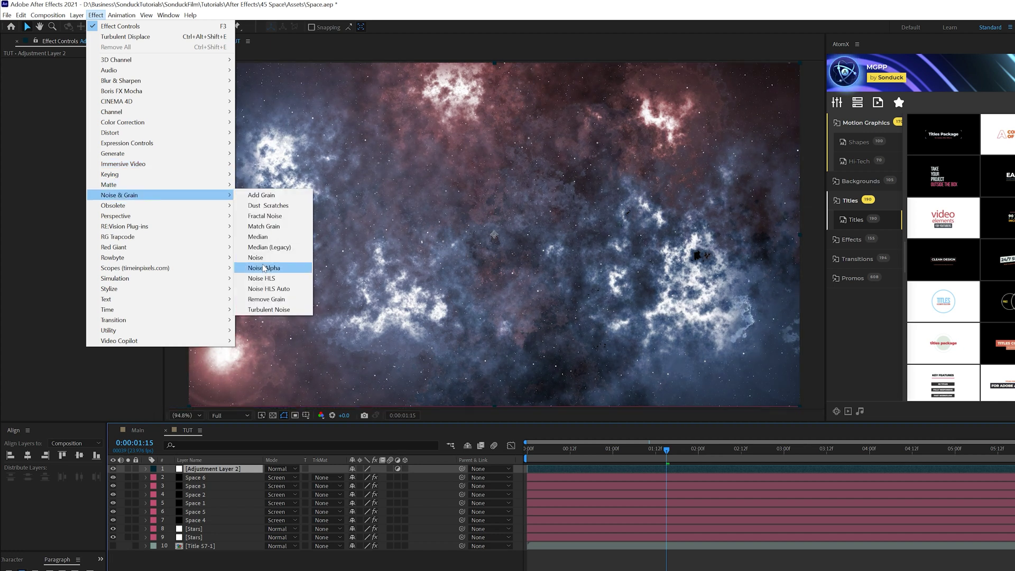
pyautogui.click(256, 258)
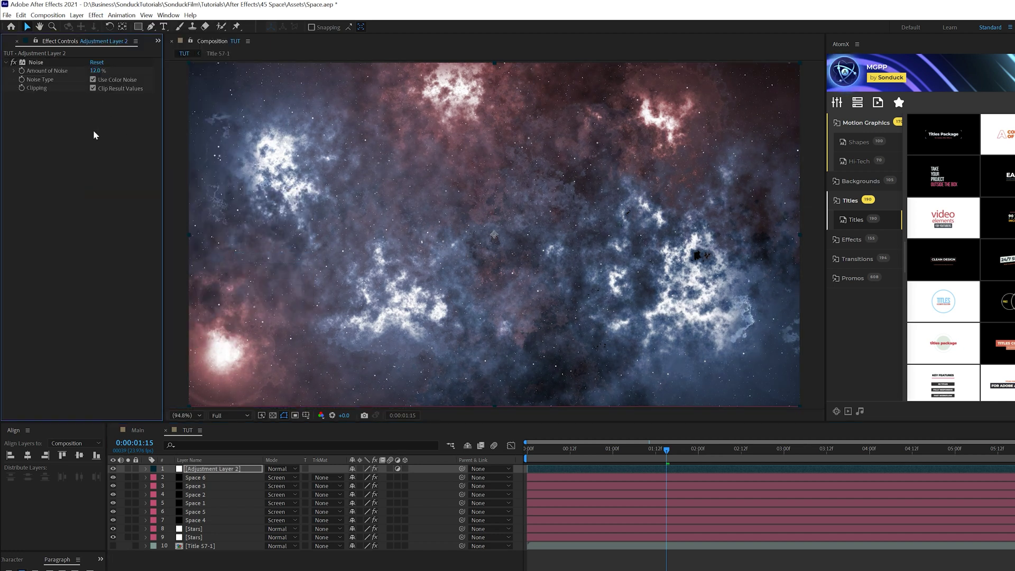
# - Add Curves to the adjustment layer and shape an S-curve to boost contrast
pyautogui.click(96, 15)
pyautogui.moveTo(138, 122)
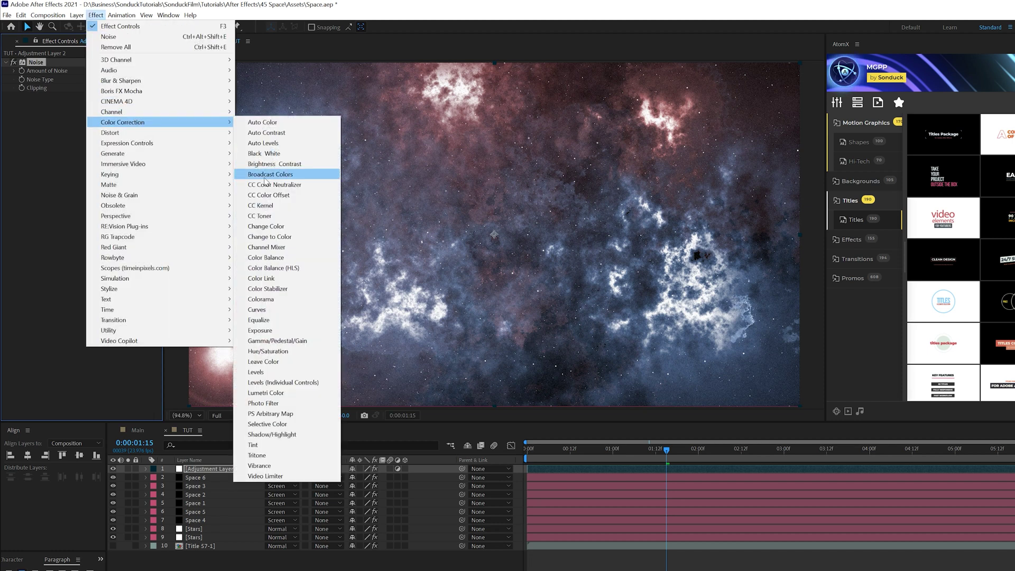
pyautogui.click(258, 310)
pyautogui.moveTo(63, 235); pyautogui.dragTo(65, 240)
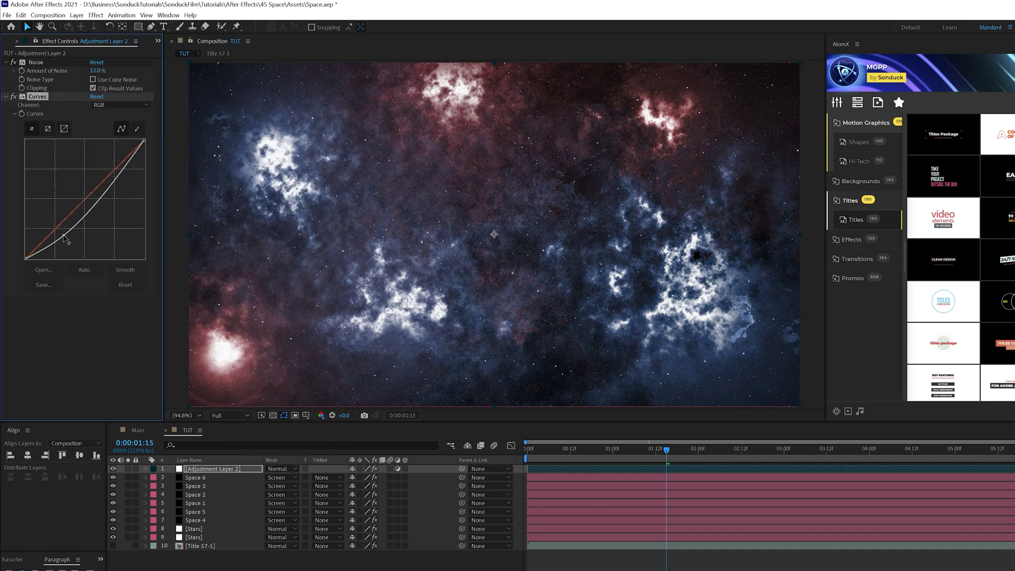
pyautogui.moveTo(103, 174); pyautogui.dragTo(102, 173)
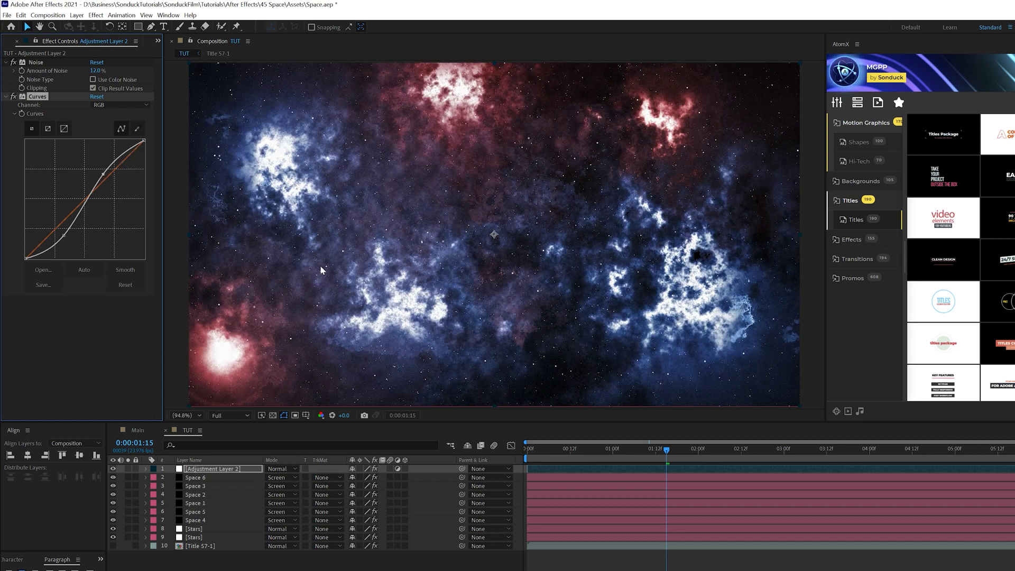
pyautogui.hotkey('ctrl', 'shift', 'a')
# - Create a Null Object and parent the six Space layers to Null 37
pyautogui.click(77, 15)
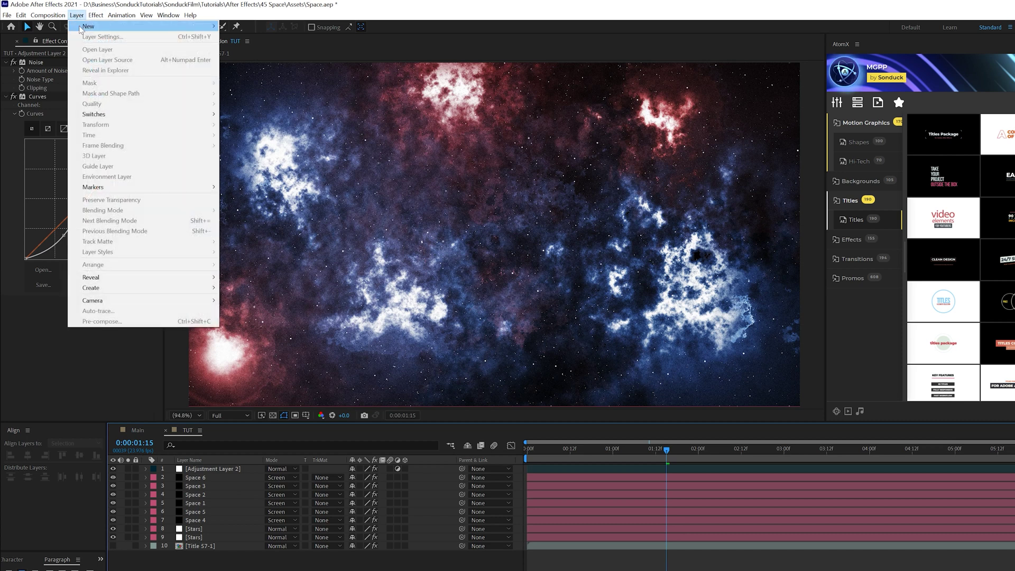
pyautogui.moveTo(132, 24)
pyautogui.click(249, 68)
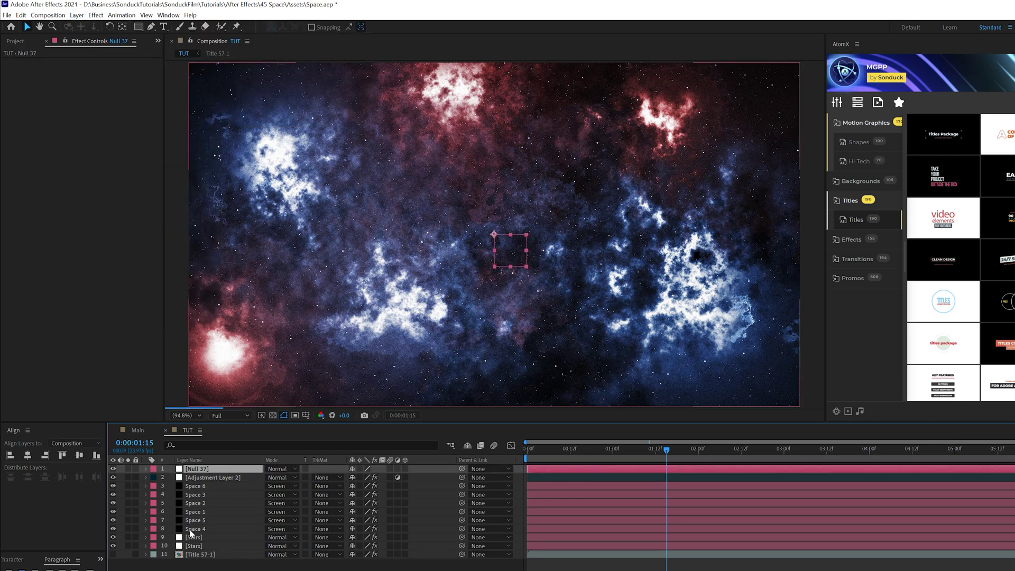
pyautogui.click(194, 528)
pyautogui.keyDown('shift'); pyautogui.click(235, 487); pyautogui.keyUp('shift')
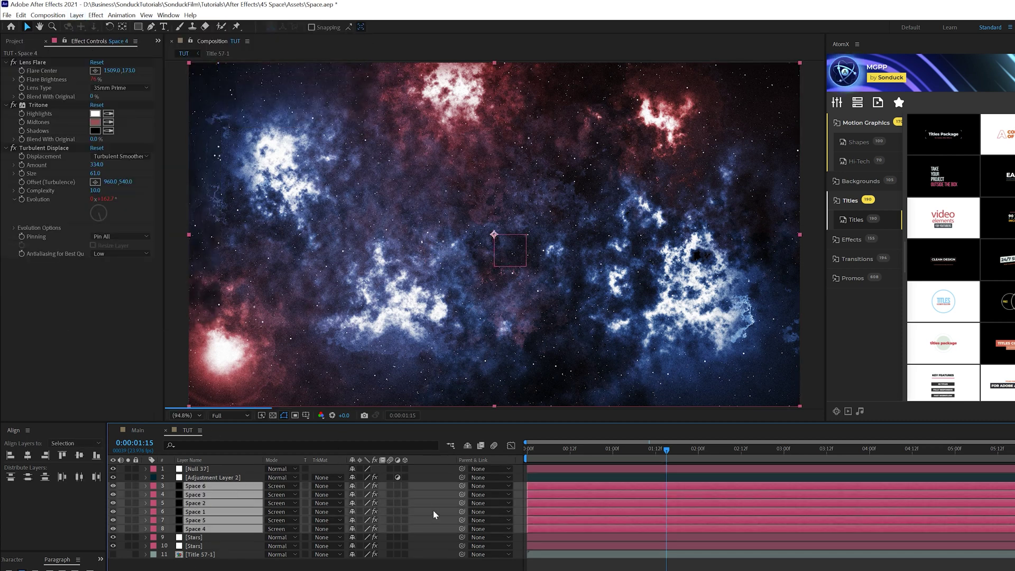
pyautogui.moveTo(461, 486); pyautogui.dragTo(222, 468)
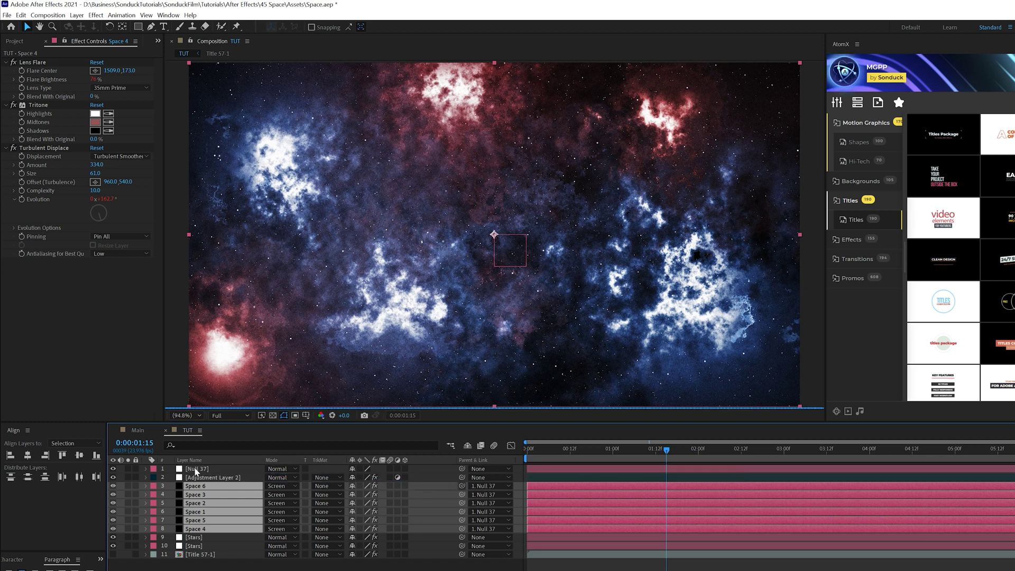
# - Keyframe Null 37's Scale from 100 at the start to 113 later, then preview
pyautogui.click(540, 468)
pyautogui.moveTo(540, 448); pyautogui.dragTo(508, 449)
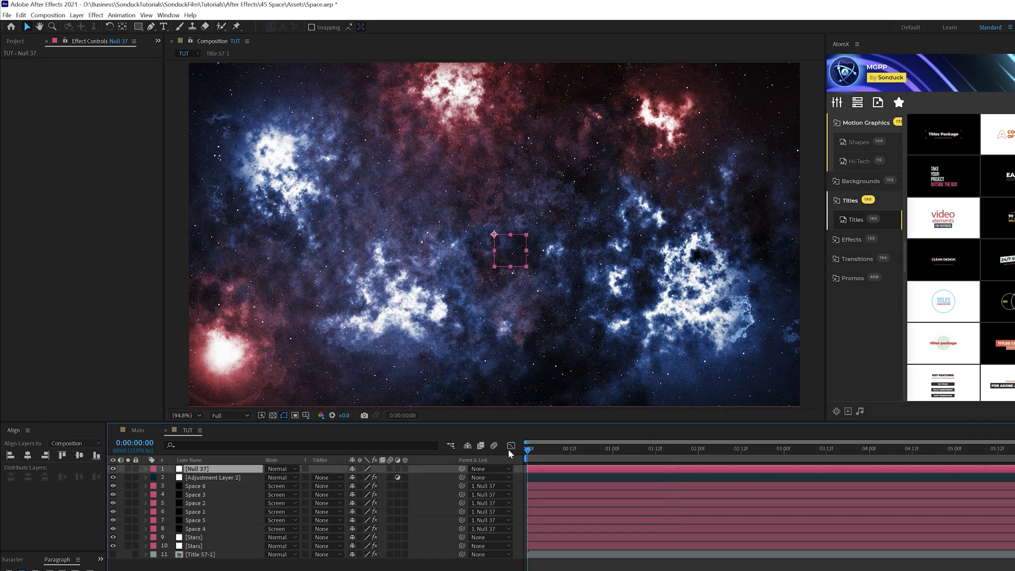
pyautogui.press('s')
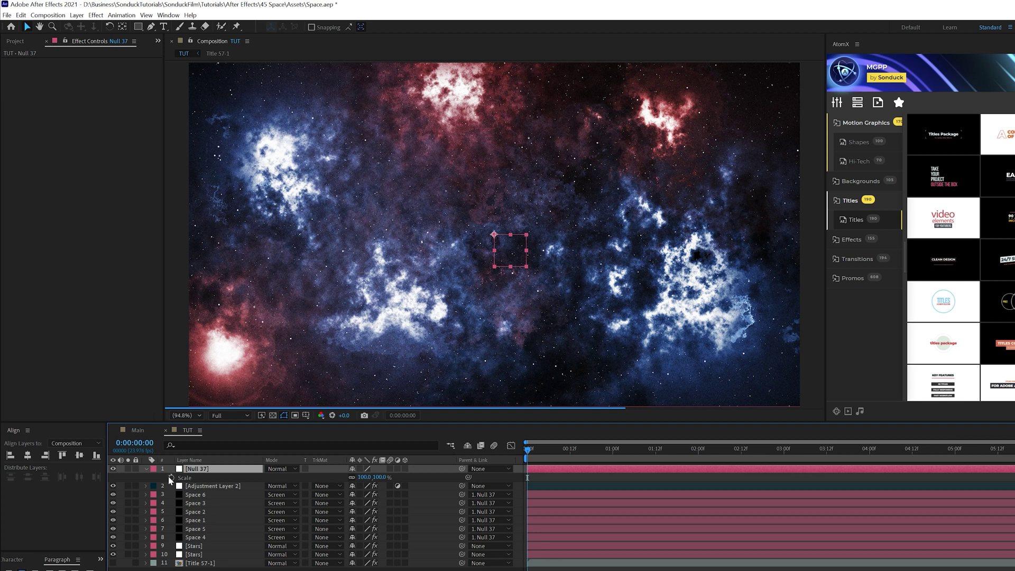
pyautogui.click(170, 477)
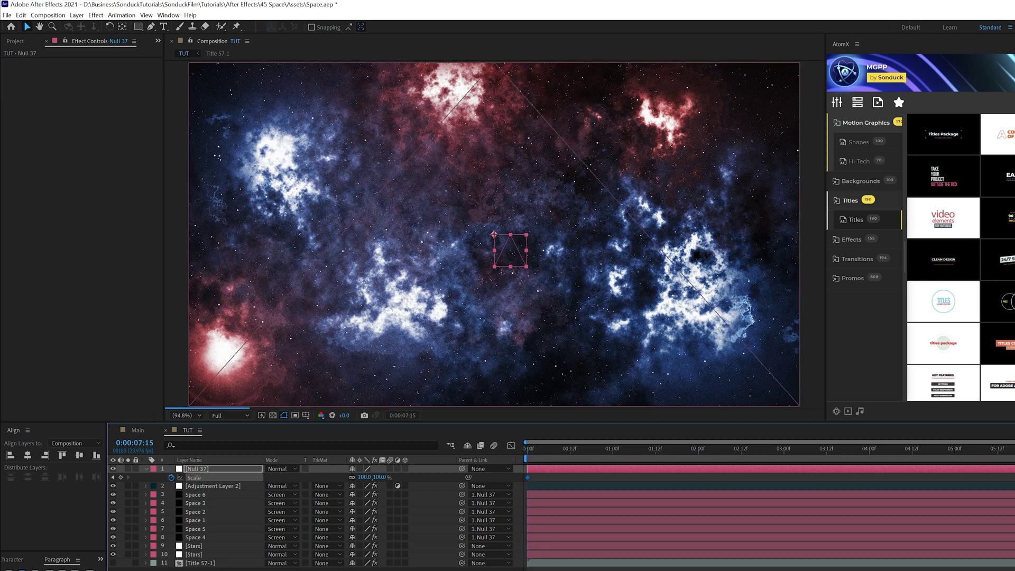
pyautogui.moveTo(364, 477); pyautogui.dragTo(374, 477)
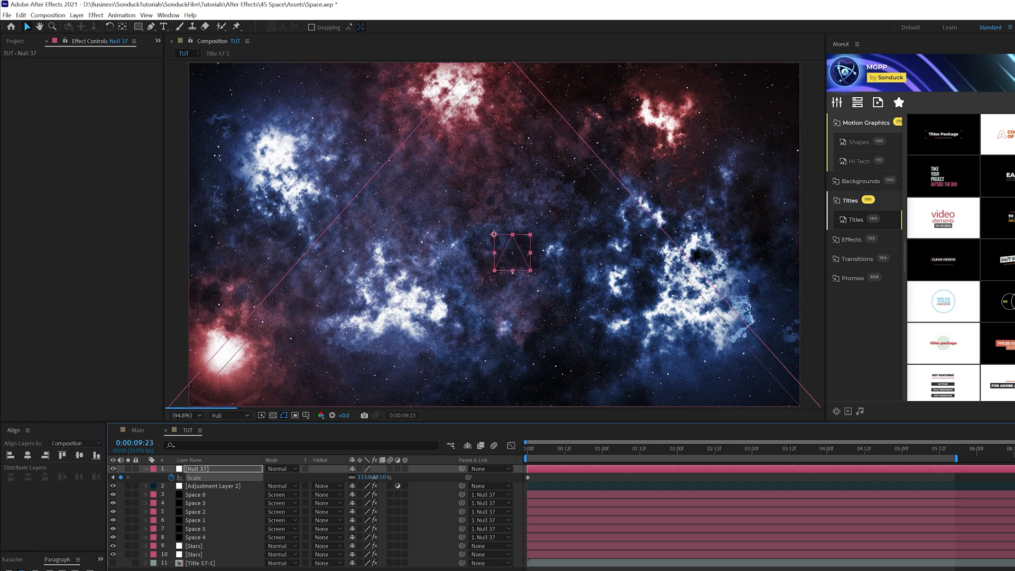
pyautogui.press('space')
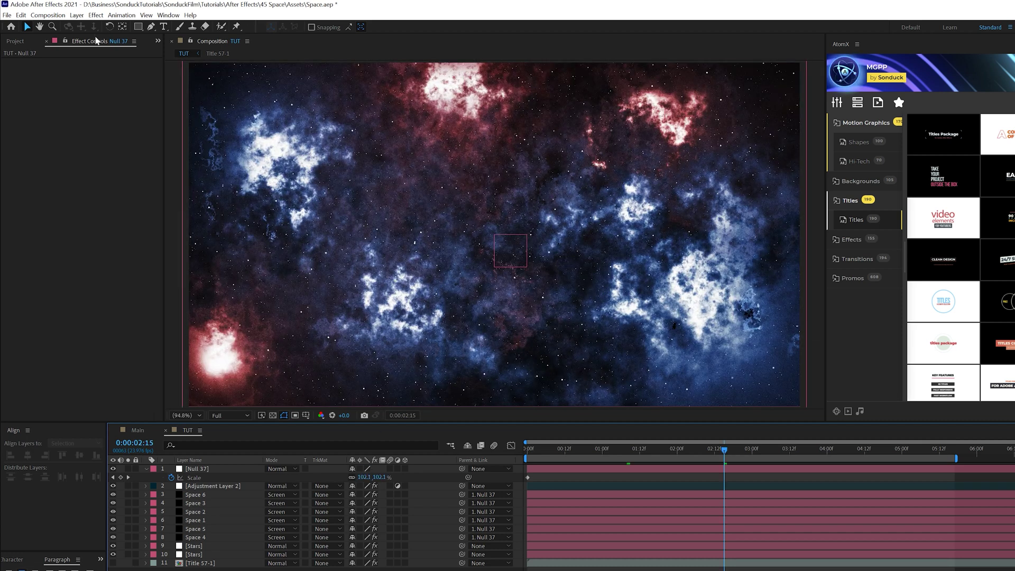
# - Create a solid named BG beneath all layers and apply Gradient Ramp to it
pyautogui.hotkey('ctrl', 'y')
pyautogui.write('BG')
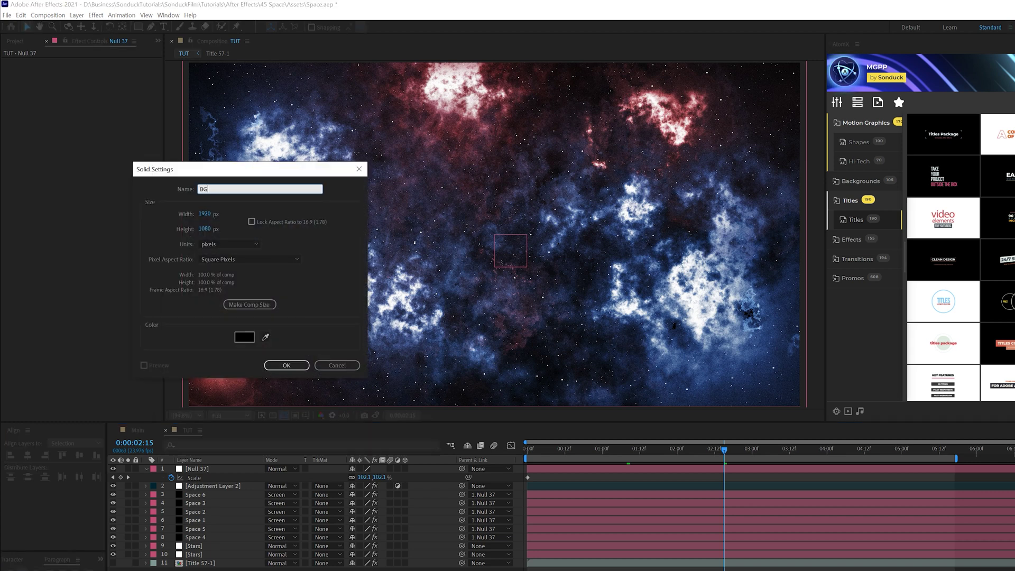
pyautogui.press('Return')
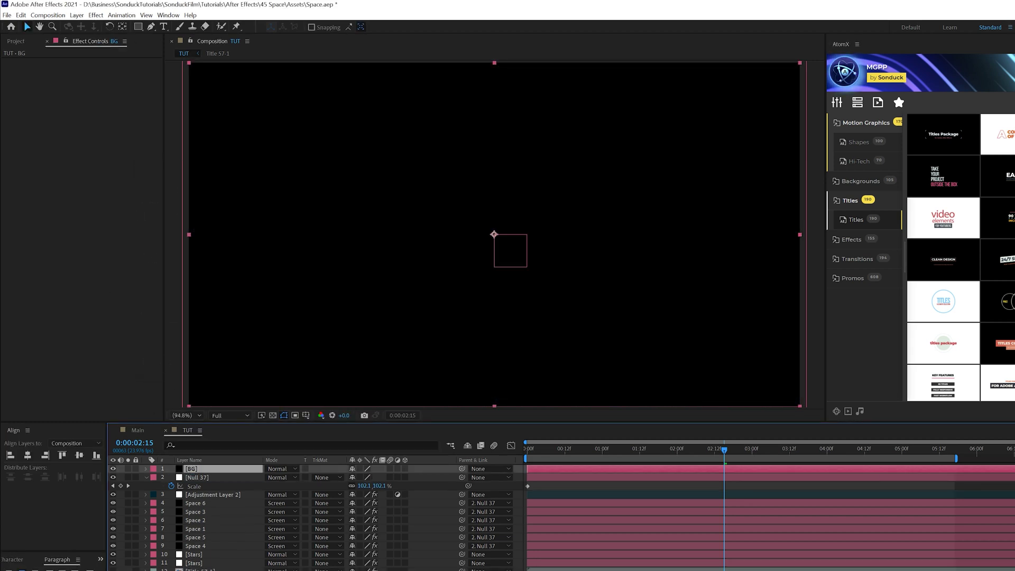
pyautogui.hotkey('ctrl', 'shift', '[')
pyautogui.click(94, 16)
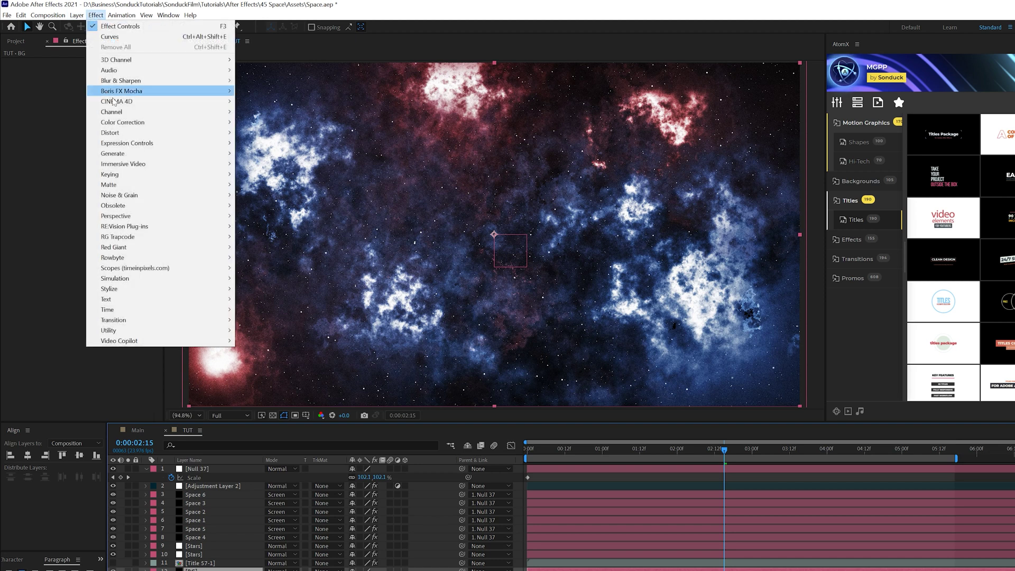
pyautogui.moveTo(159, 154)
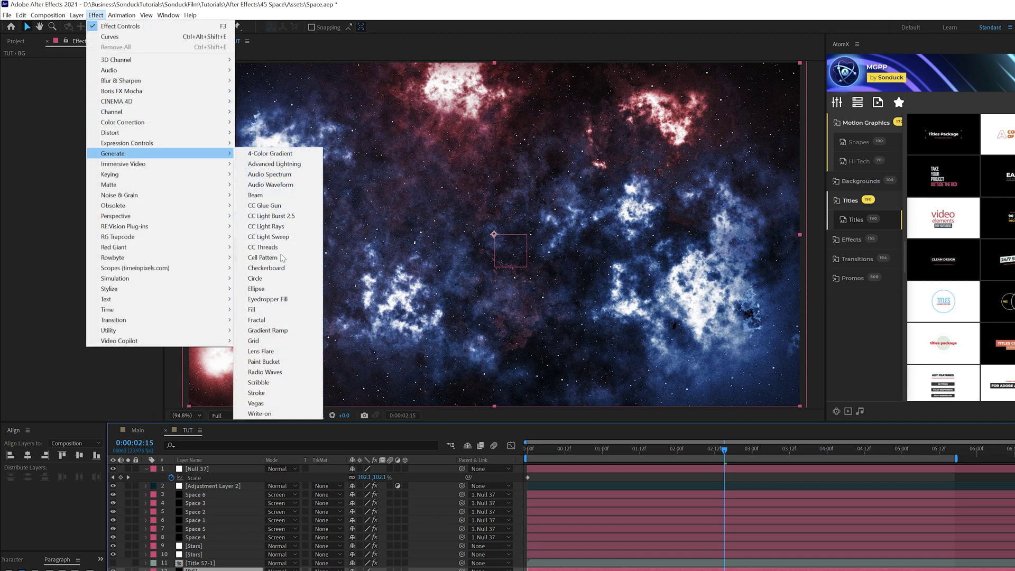
pyautogui.click(267, 330)
# - Set the gradient from dark red 2C0000 at the start to dark blue 000B2A
pyautogui.click(94, 79)
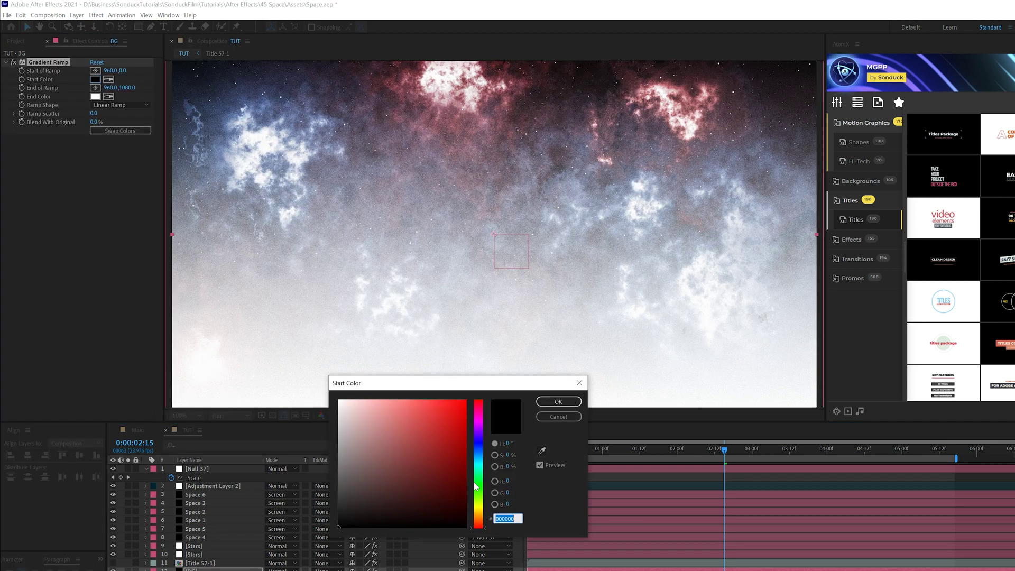
pyautogui.moveTo(463, 481); pyautogui.dragTo(462, 508)
pyautogui.click(558, 401)
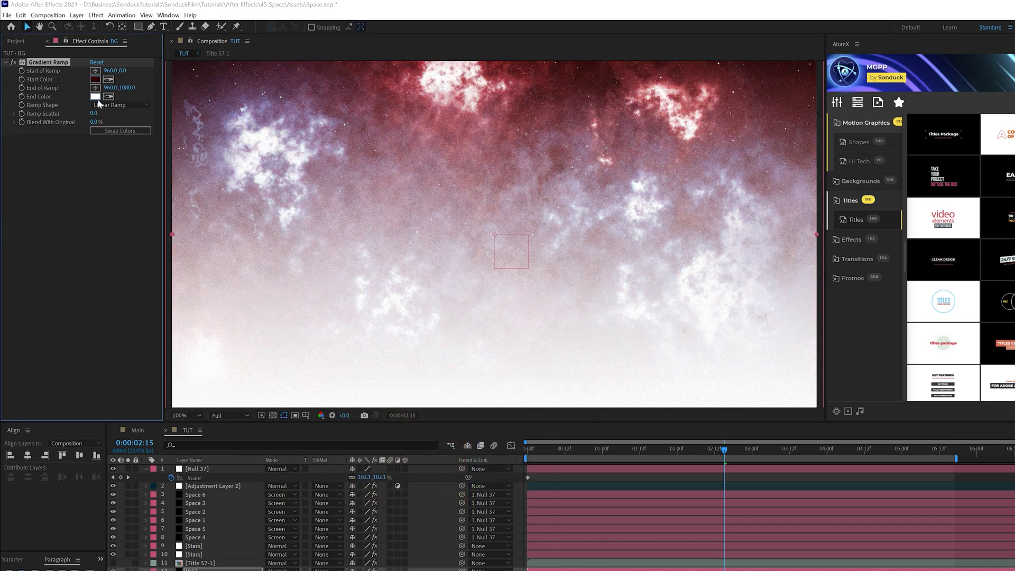
pyautogui.click(96, 96)
pyautogui.moveTo(479, 487)
pyautogui.mouseDown()
pyautogui.moveTo(480, 449)
pyautogui.moveTo(476, 508)
pyautogui.mouseUp()
pyautogui.click(558, 401)
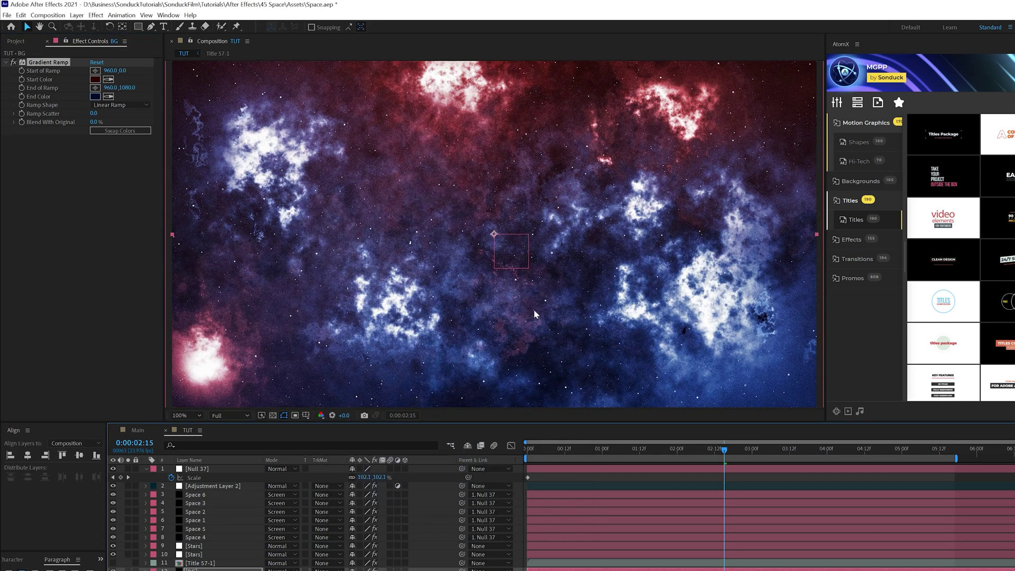
pyautogui.press(',')
pyautogui.press(',')
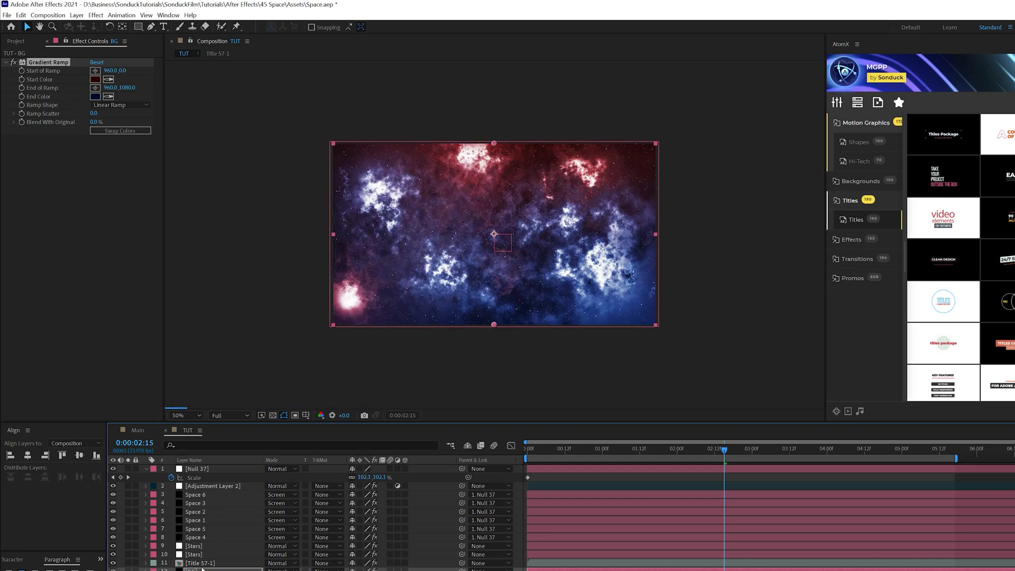